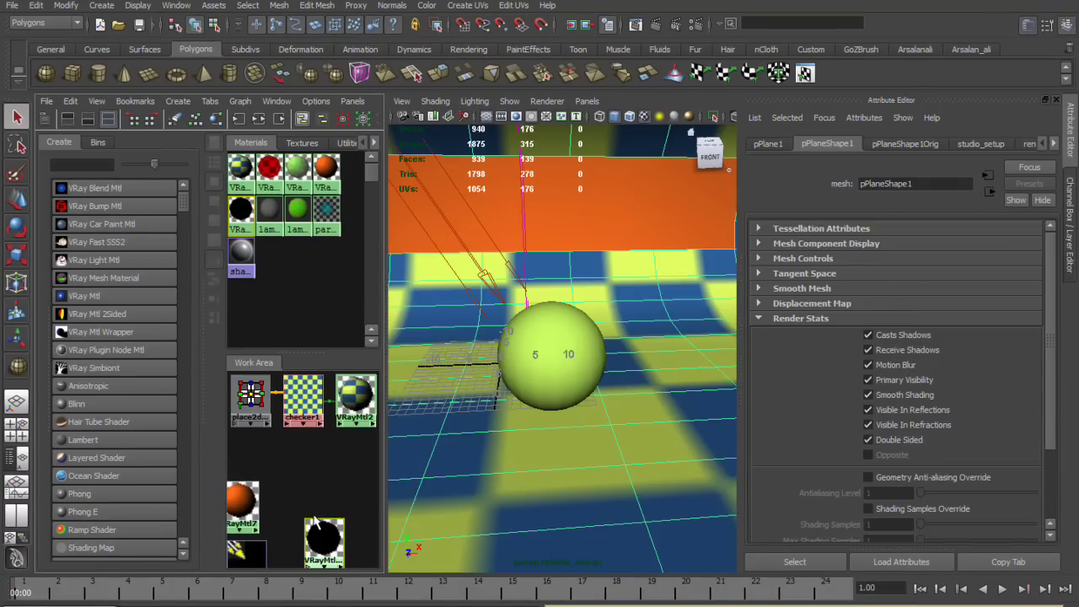
Clear all material nodes from the Hypershade work area with Clear Graph.
click(314, 521)
scroll(244, 491, down, 2)
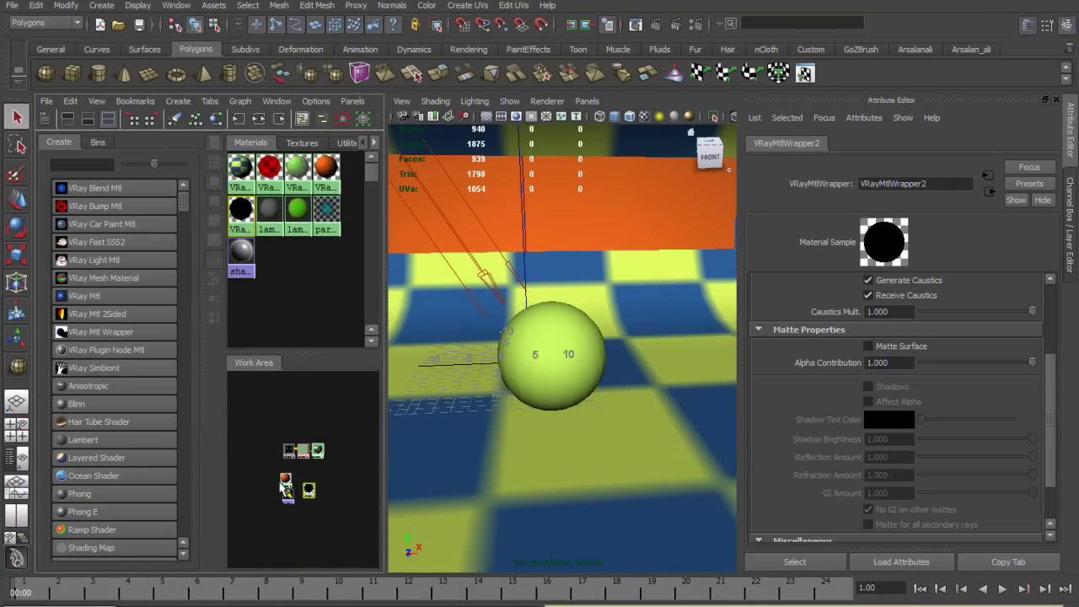
scroll(351, 534, down, 1)
click(352, 534)
click(175, 119)
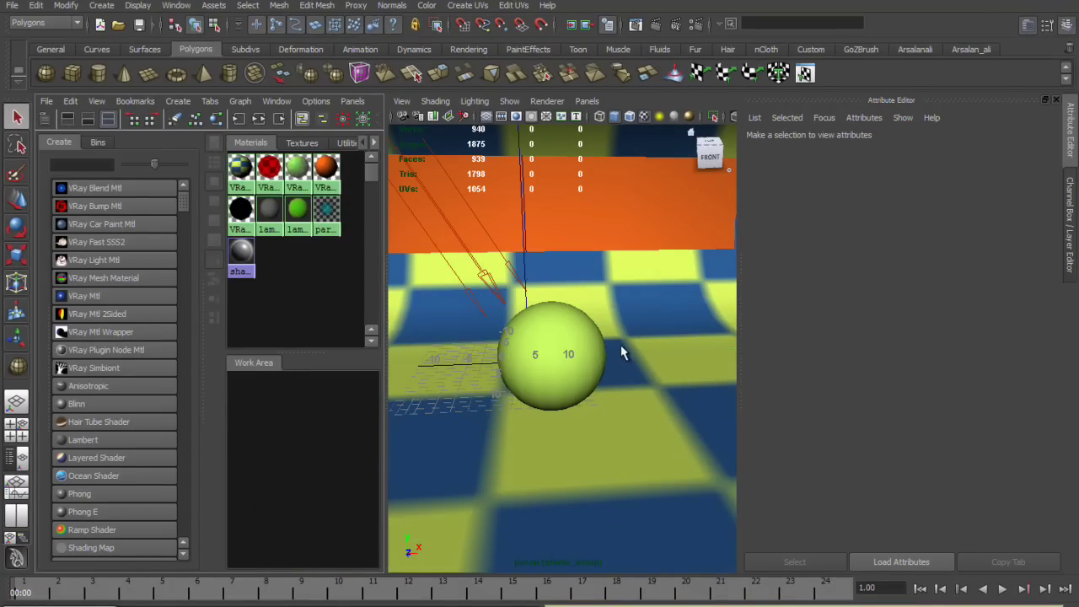
Maximize the perspective view and inspect the orange sphere and checkerboard floor, selecting the sphere.
alt+drag(606, 312, 491, 340)
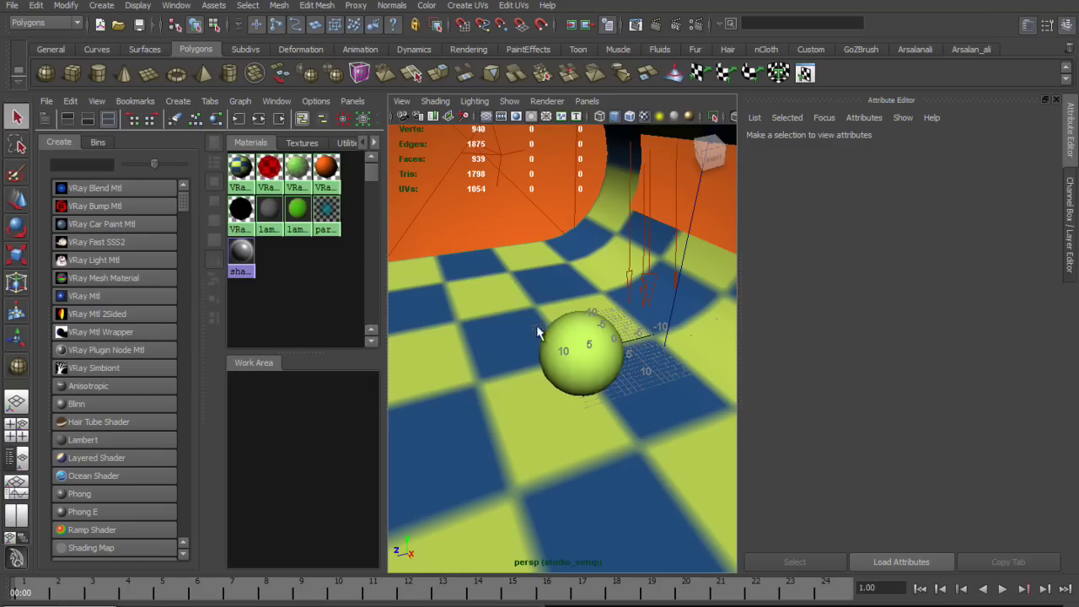
key(space)
mouse_move(605, 307)
alt+mouse_down()
mouse_move(344, 312)
mouse_move(578, 296)
alt+mouse_up()
mouse_move(579, 296)
alt+right_down()
mouse_move(410, 341)
mouse_move(432, 337)
mouse_move(276, 355)
alt+right_up()
alt+drag(276, 355, 337, 335)
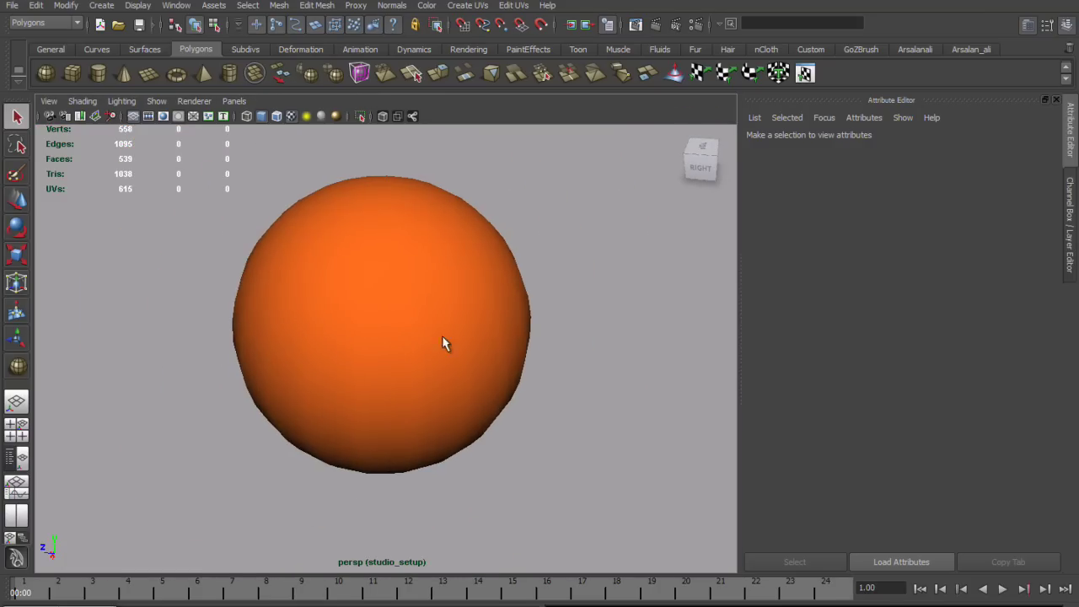
click(337, 333)
scroll(329, 327, up, 3)
mouse_move(318, 329)
alt+right_down()
mouse_move(489, 545)
mouse_move(407, 408)
alt+right_up()
mouse_move(407, 409)
alt+mouse_down()
mouse_move(229, 356)
mouse_move(446, 291)
mouse_move(444, 307)
mouse_move(423, 311)
mouse_move(453, 354)
alt+mouse_up()
Select the curved backdrop plane, then the directional light to show its 0.000 intensity.
click(263, 353)
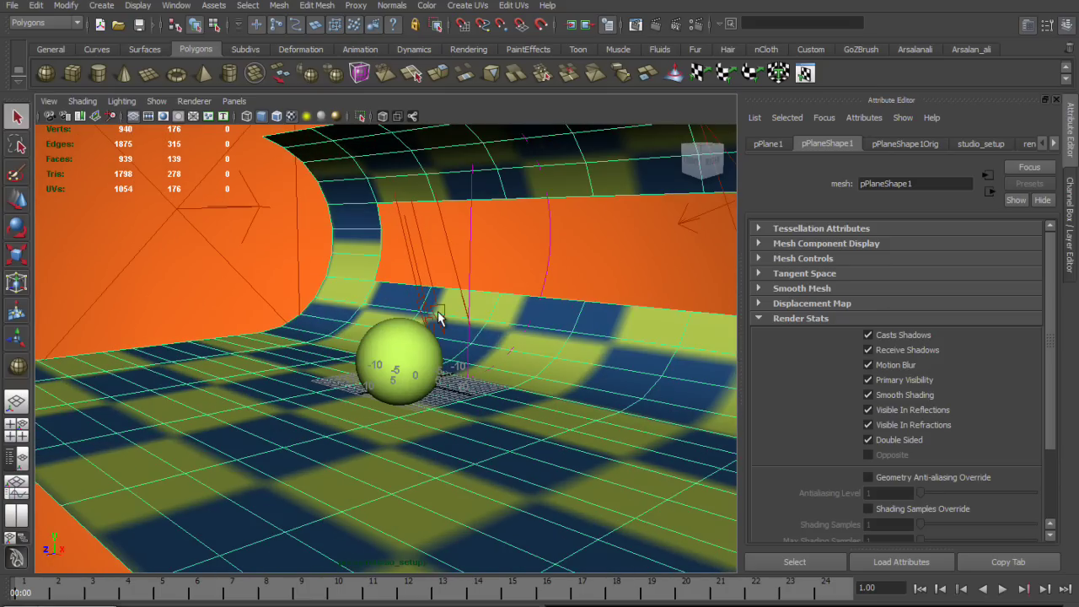
click(438, 315)
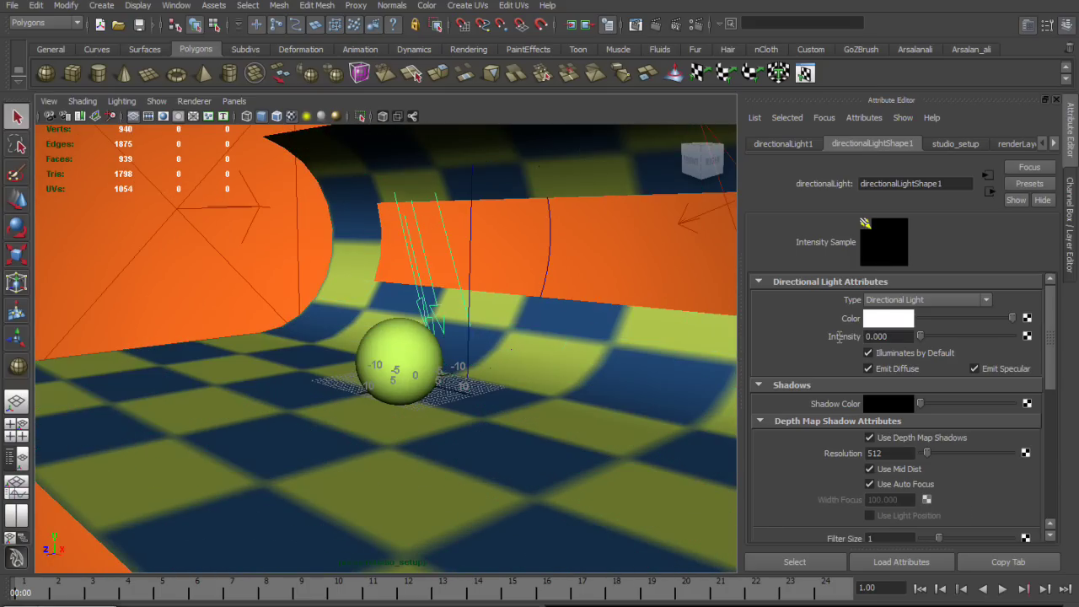
mouse_move(415, 316)
alt+mouse_down()
mouse_move(513, 365)
mouse_move(460, 363)
mouse_move(512, 368)
mouse_move(542, 429)
mouse_move(472, 392)
alt+mouse_up()
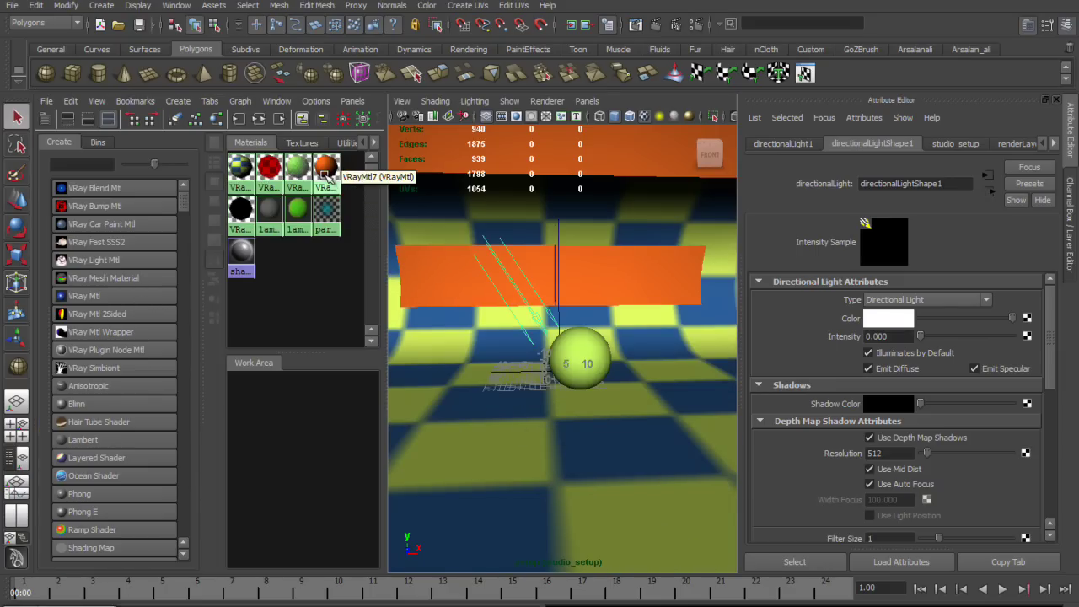
Bring VRayMtl7 into the work area and create a new VRay Mtl Wrapper node.
middle_drag(327, 174, 304, 446)
scroll(287, 460, down, 2)
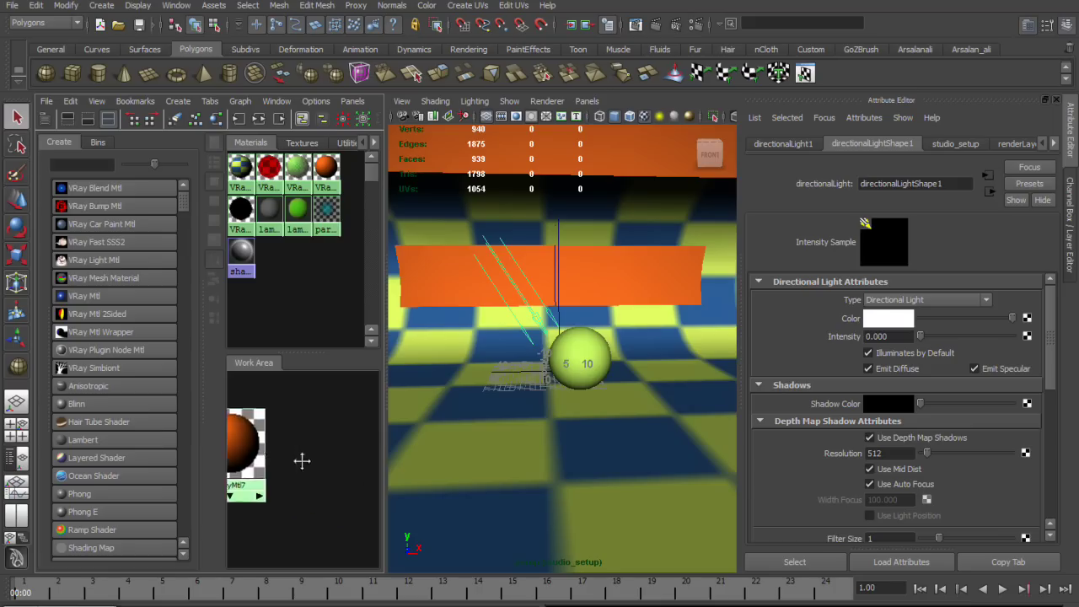
key(f)
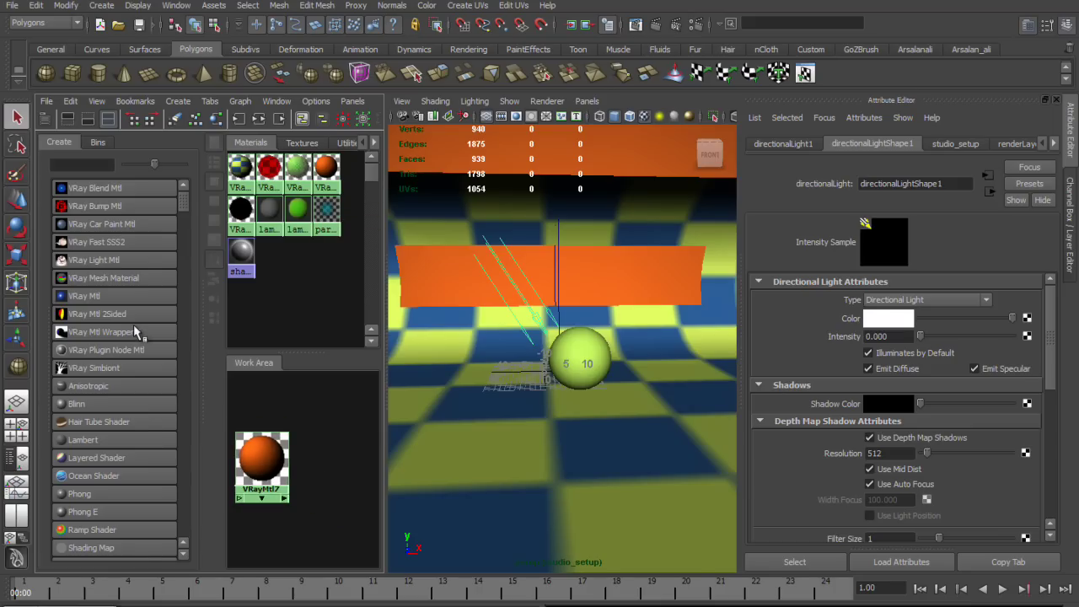
click(124, 333)
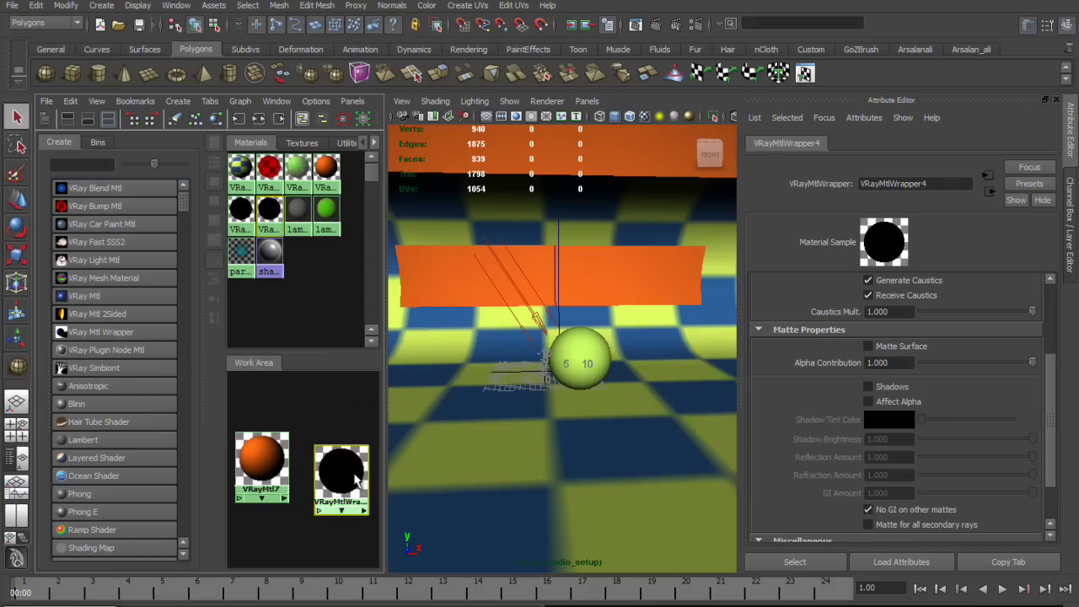
alt+right_drag(461, 338, 506, 361)
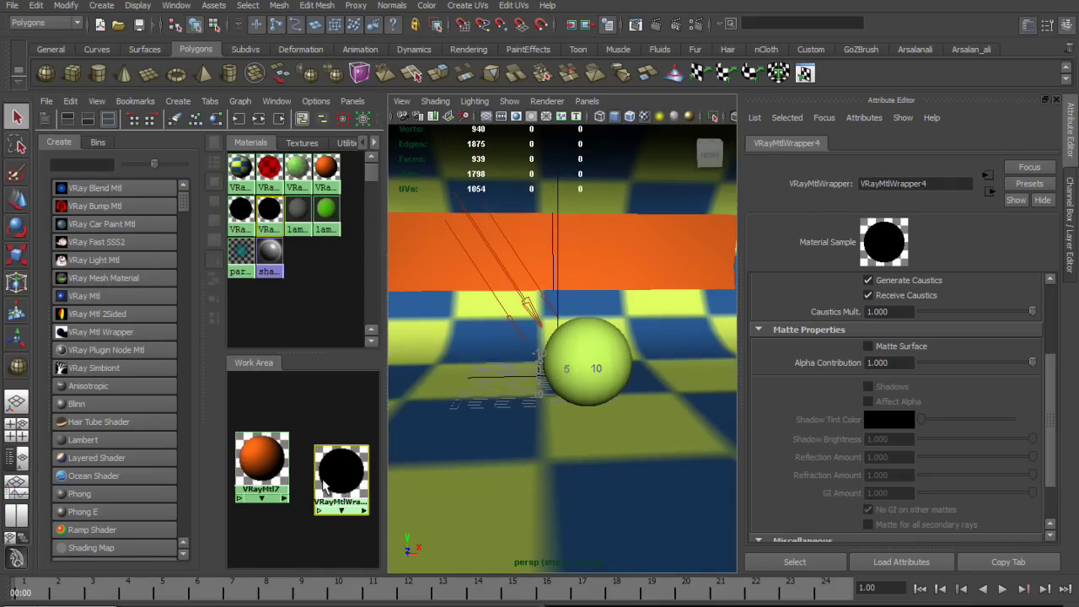
Graph lambert2's input network with its ramp1 texture and add a black VRay material.
middle_drag(327, 211, 308, 402)
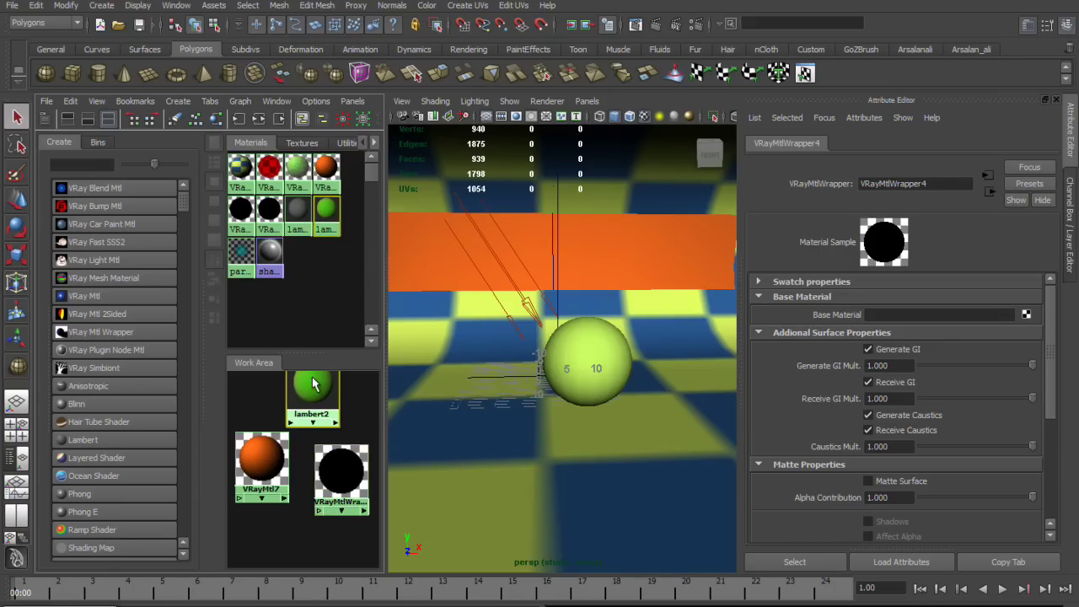
click(308, 396)
middle_drag(308, 396, 338, 493)
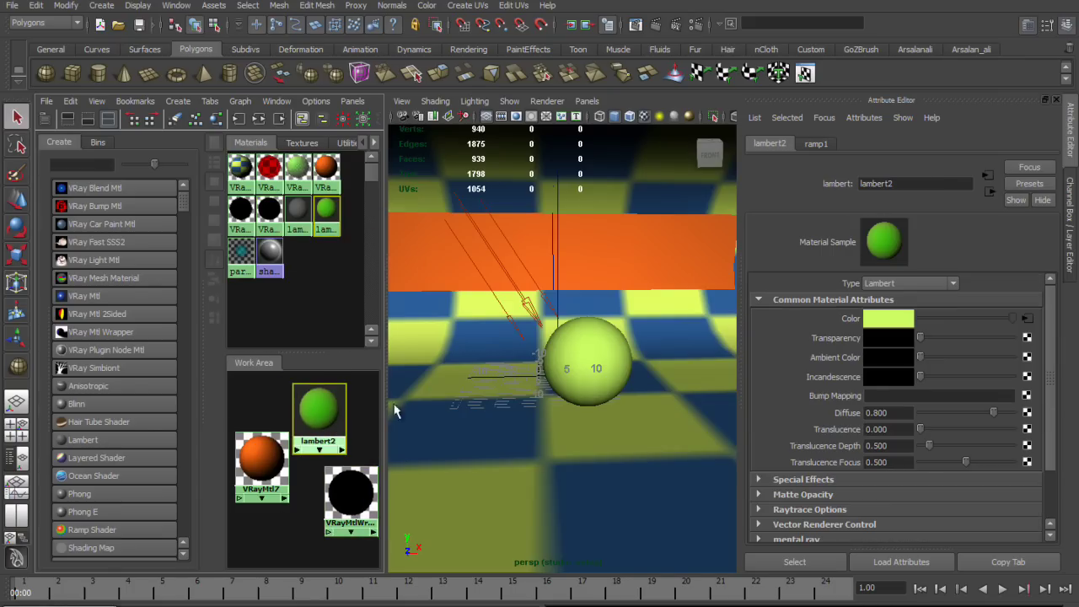
right_drag(317, 403, 304, 413)
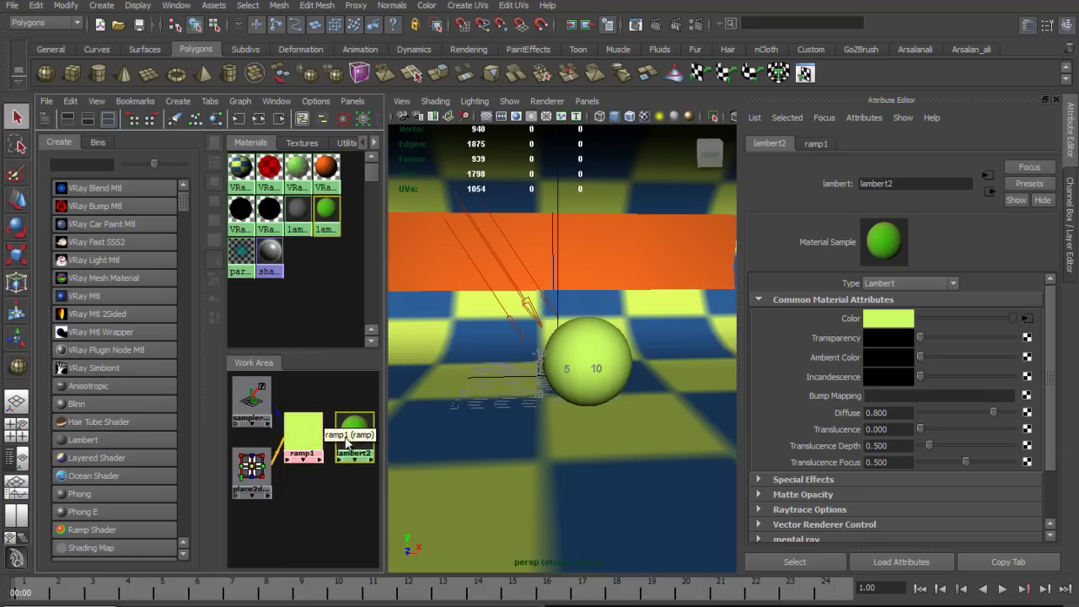
click(310, 435)
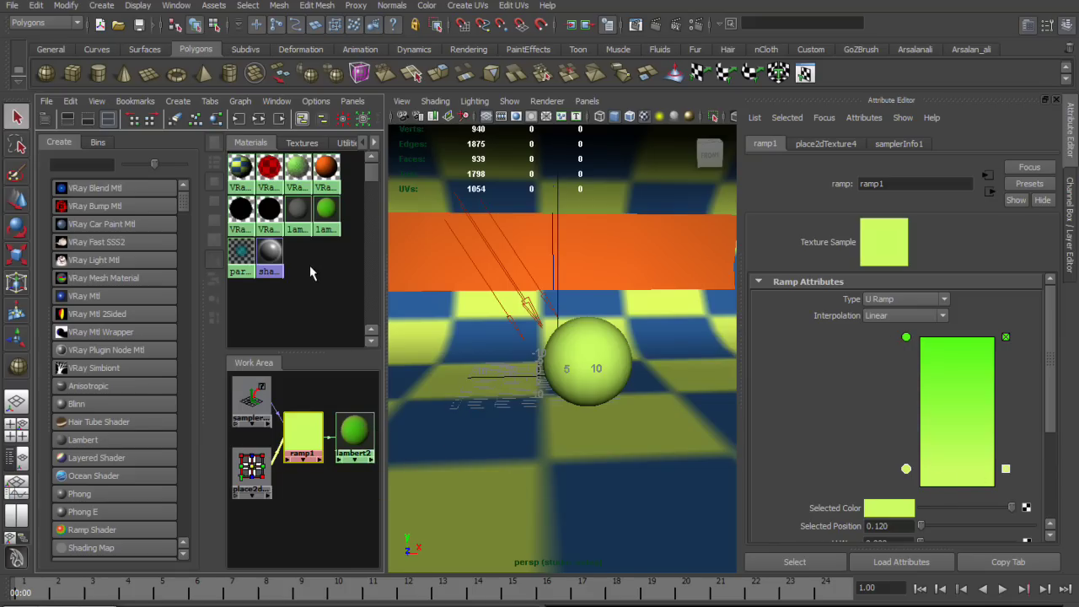
middle_drag(268, 211, 307, 518)
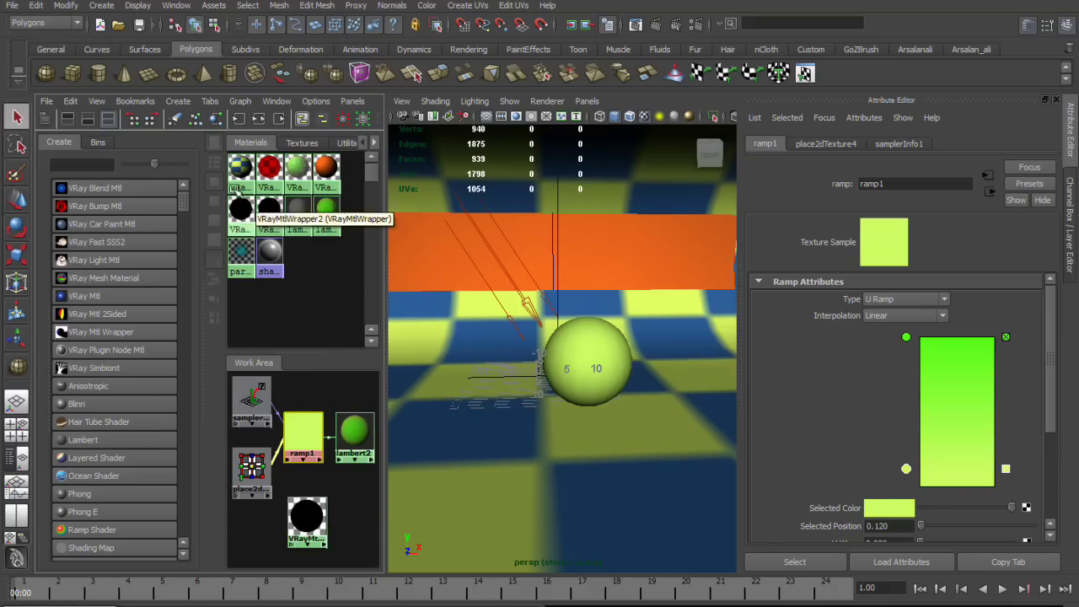
click(72, 101)
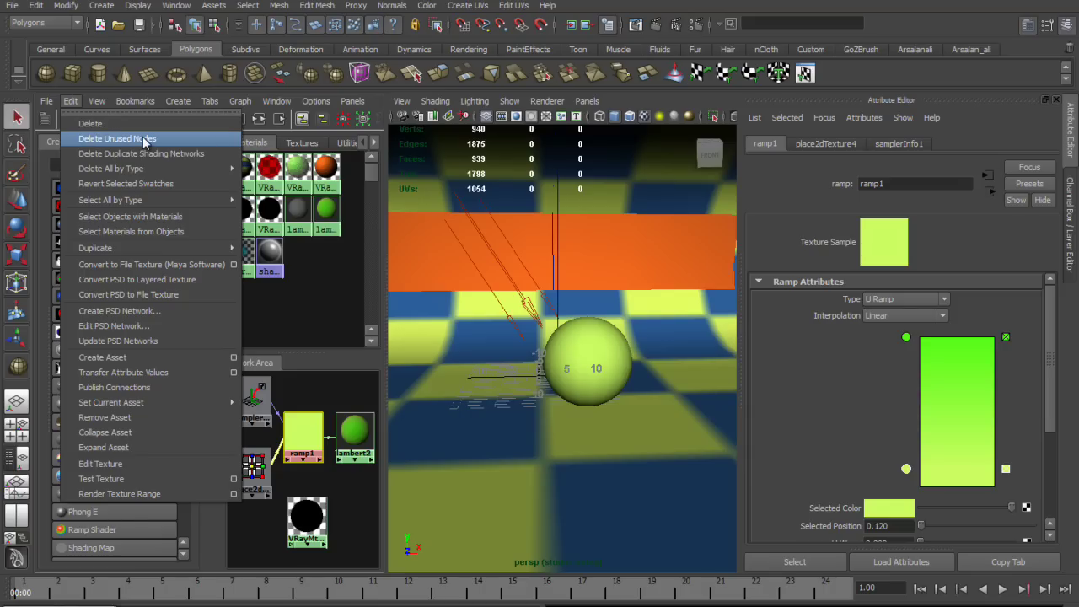
Delete unused shading nodes and select the large orange backdrop sphere.
click(143, 139)
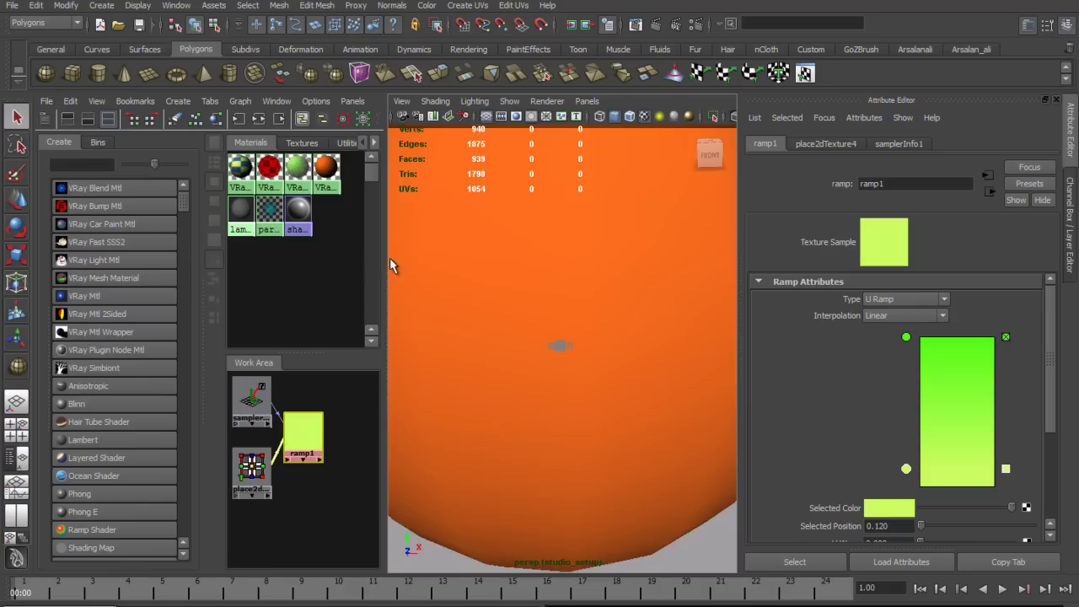
alt+right_drag(603, 282, 622, 366)
mouse_move(559, 280)
alt+right_down()
mouse_move(568, 362)
mouse_move(701, 431)
mouse_move(539, 398)
mouse_move(504, 251)
alt+right_up()
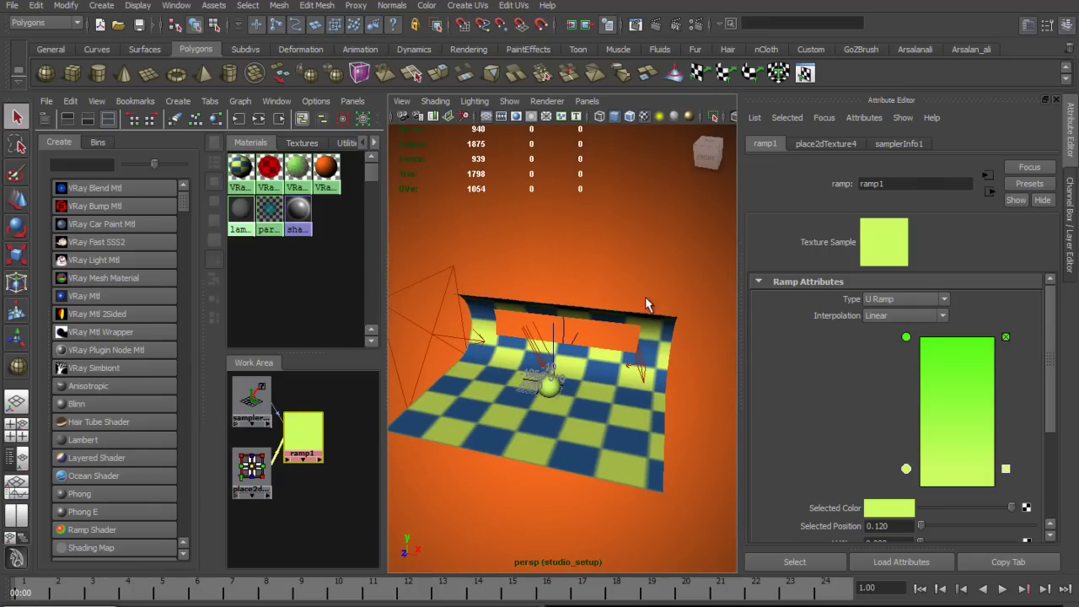
click(646, 304)
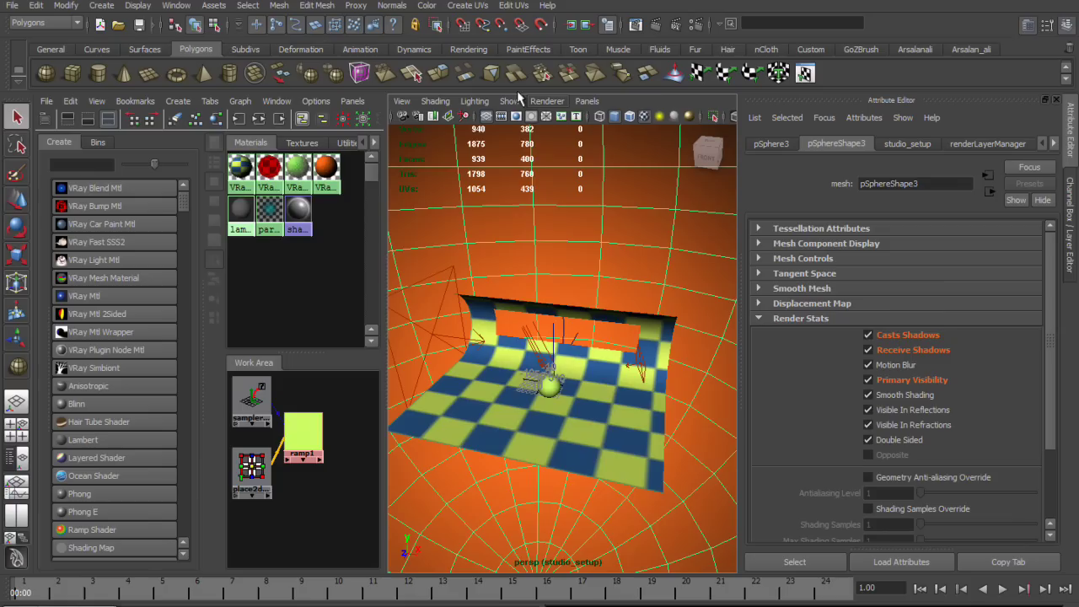
Show the backdrop sphere's vertex normals, frame it, then hide the normals again.
click(138, 5)
mouse_move(157, 152)
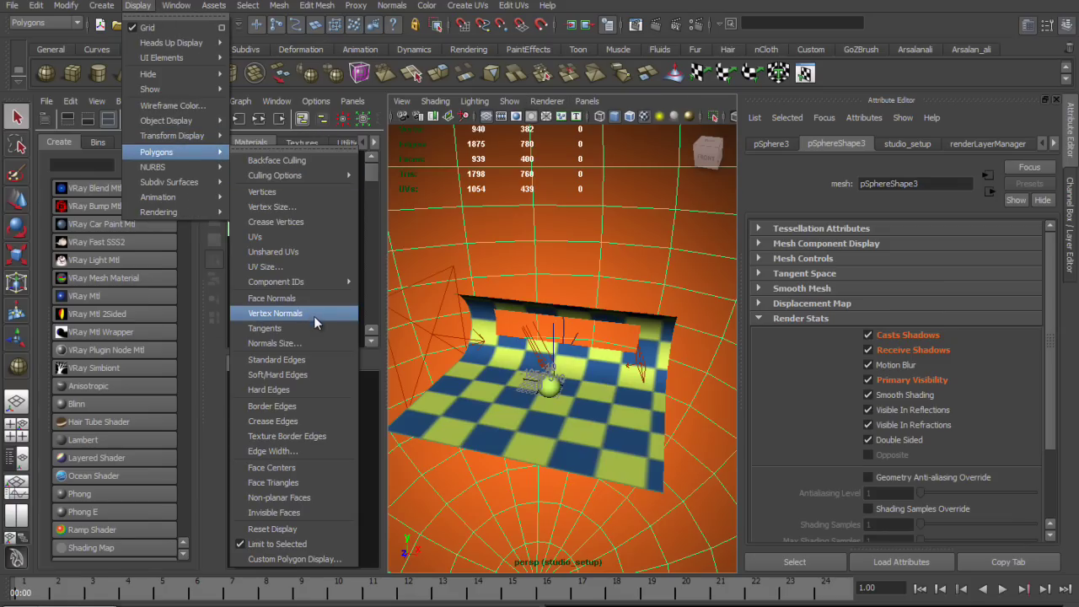
click(312, 312)
key(f)
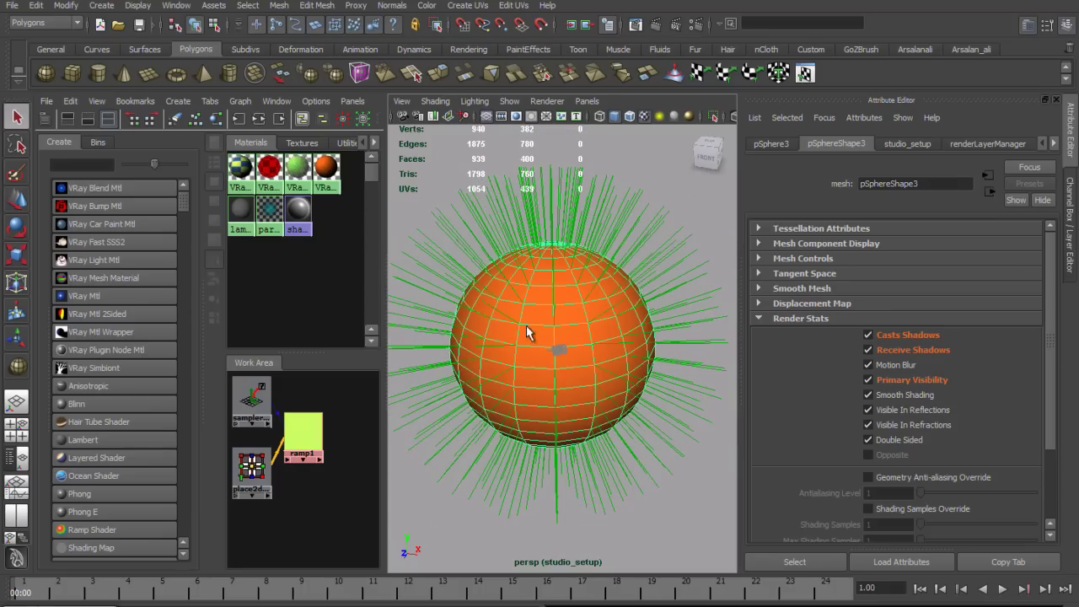
scroll(548, 354, up, 3)
scroll(548, 354, down, 2)
scroll(549, 354, up, 3)
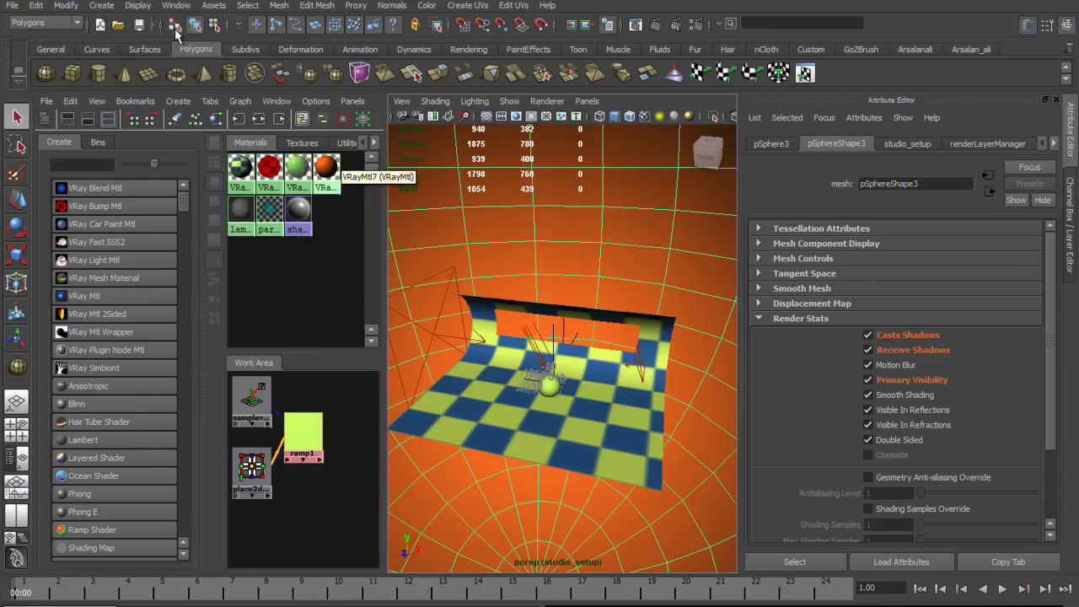
click(139, 7)
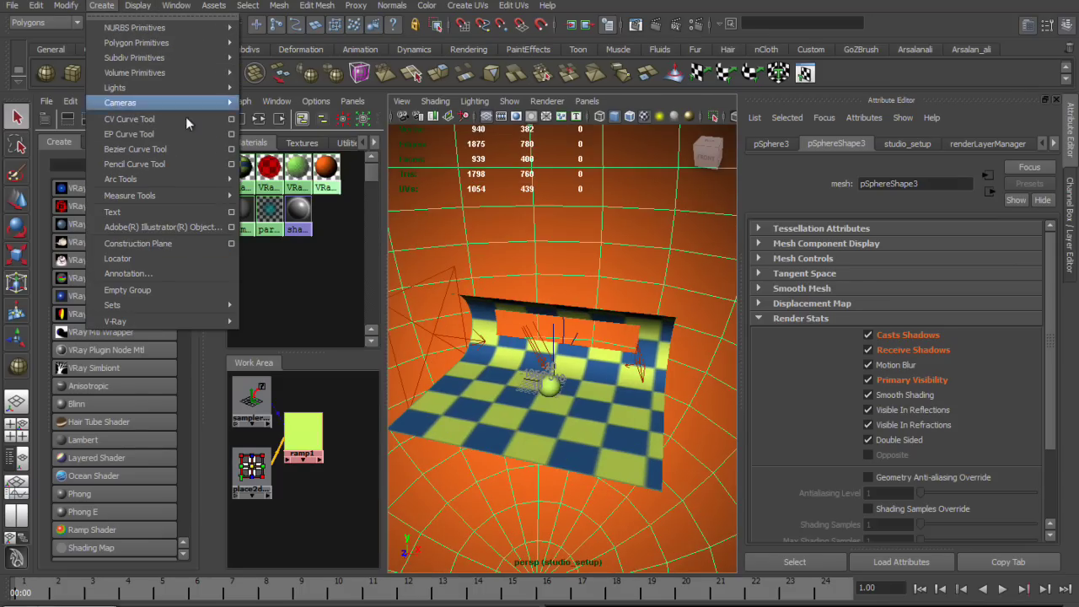
mouse_move(157, 152)
click(299, 313)
scroll(464, 391, down, 2)
scroll(485, 354, down, 3)
scroll(484, 354, down, 5)
scroll(539, 375, down, 2)
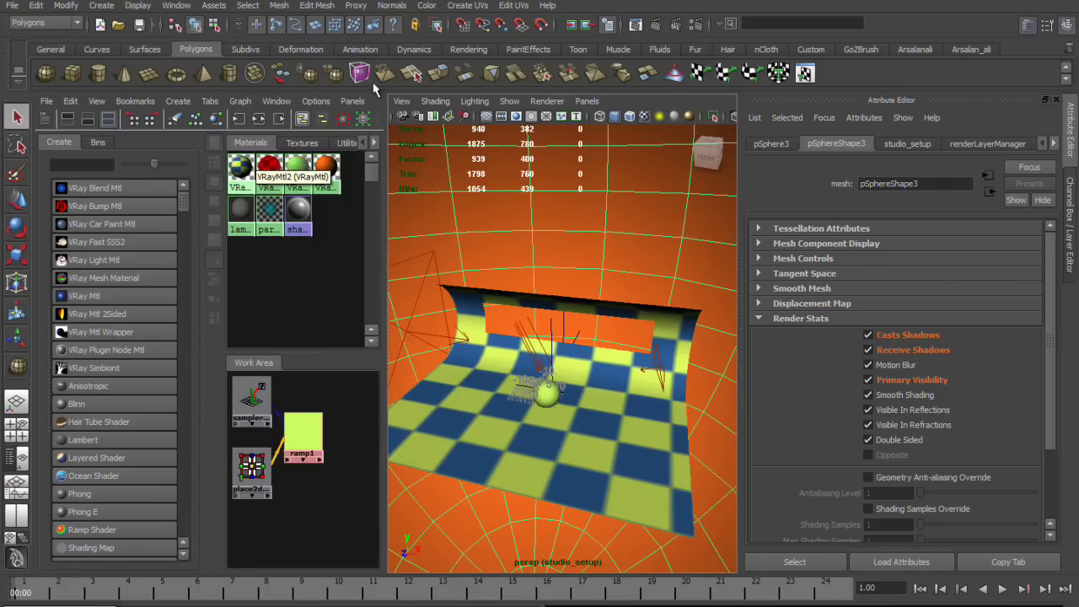
Apply Conform and Soften Edge normals commands to the sphere.
click(392, 6)
click(418, 135)
click(392, 6)
click(419, 134)
click(392, 6)
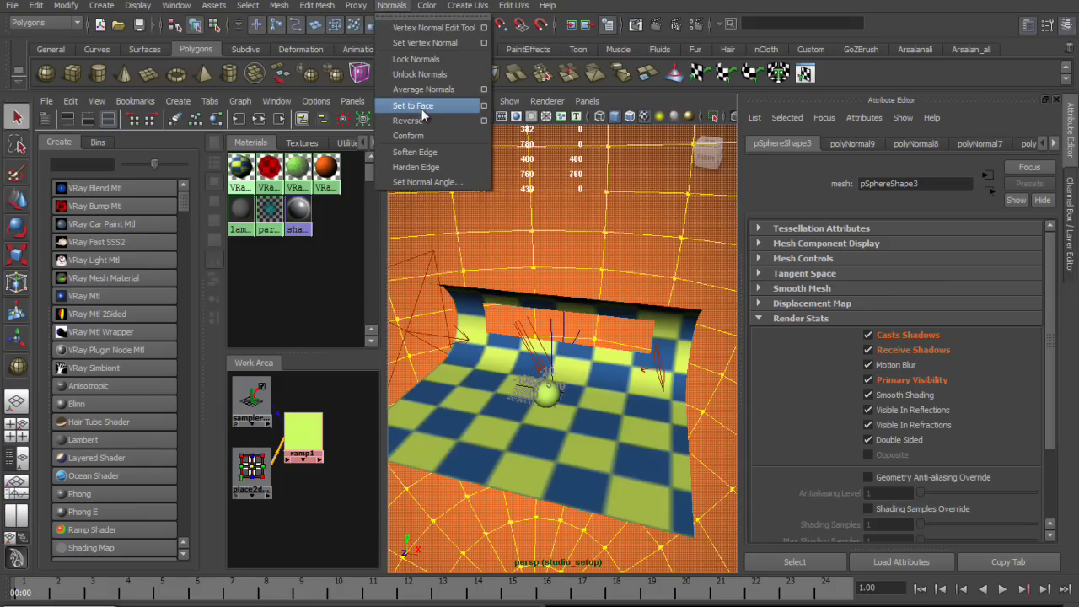
click(414, 152)
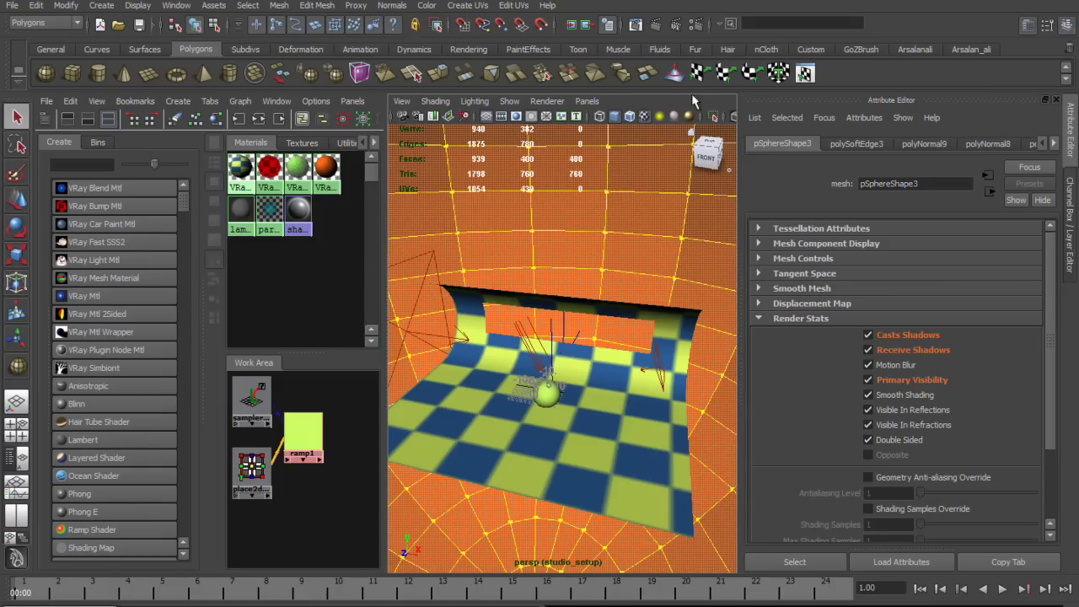
Undo the soft-edge change, show vertex normals, and frame the sphere facing the orange plane.
key(ctrl+z)
scroll(542, 289, up, 2)
scroll(573, 312, up, 2)
click(137, 5)
mouse_move(156, 152)
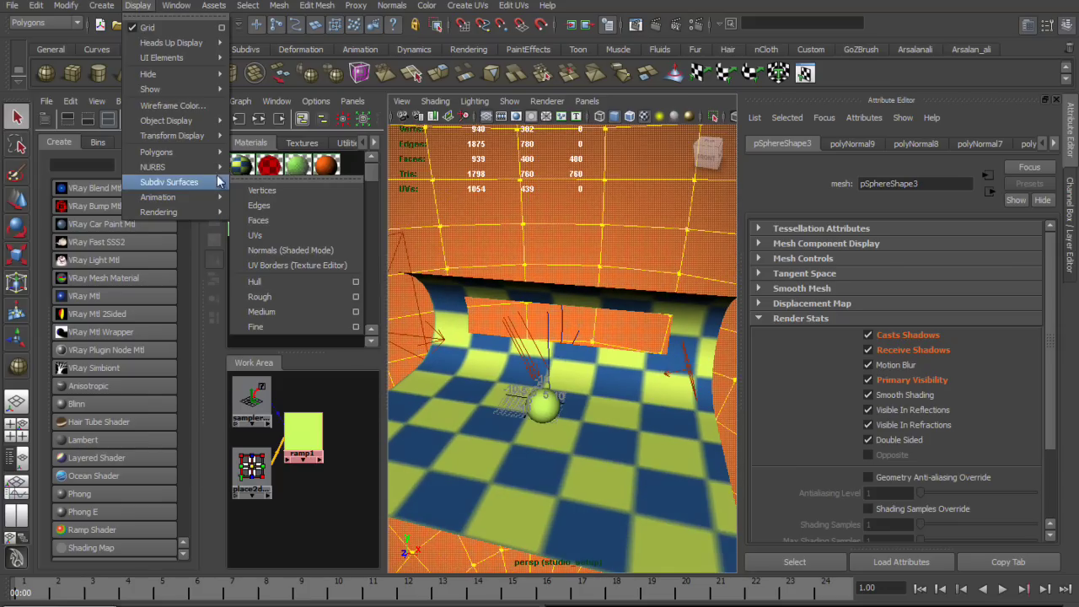
click(320, 316)
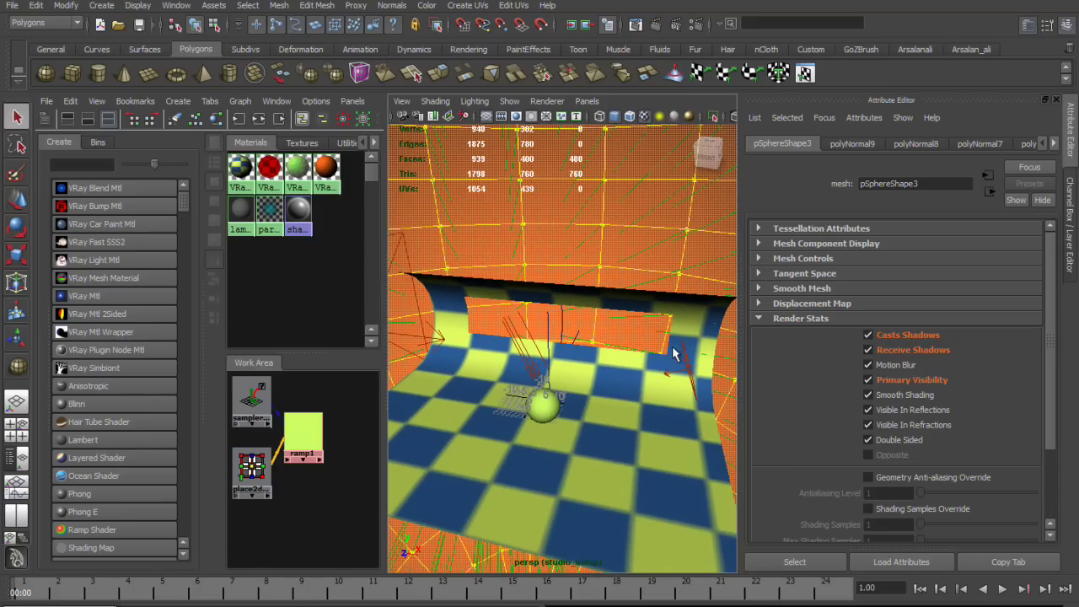
scroll(591, 358, up, 3)
scroll(615, 405, down, 3)
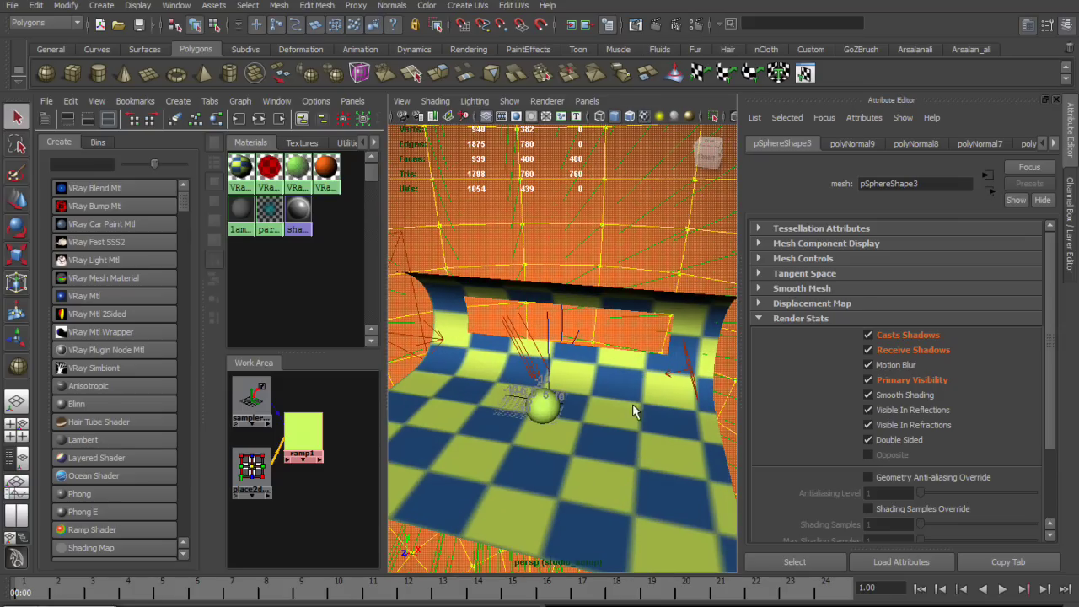
mouse_move(614, 387)
alt+mouse_down()
mouse_move(634, 329)
mouse_move(579, 335)
mouse_move(610, 362)
mouse_move(605, 379)
alt+mouse_up()
scroll(610, 361, up, 3)
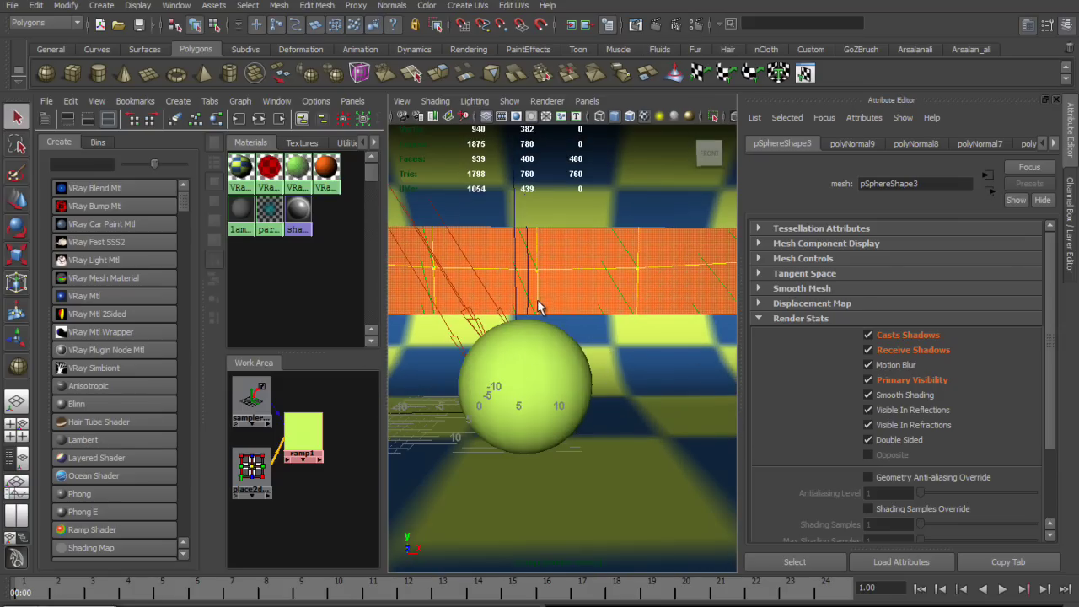
Select the sphere and create a new VRay Mtl Wrapper node.
click(624, 294)
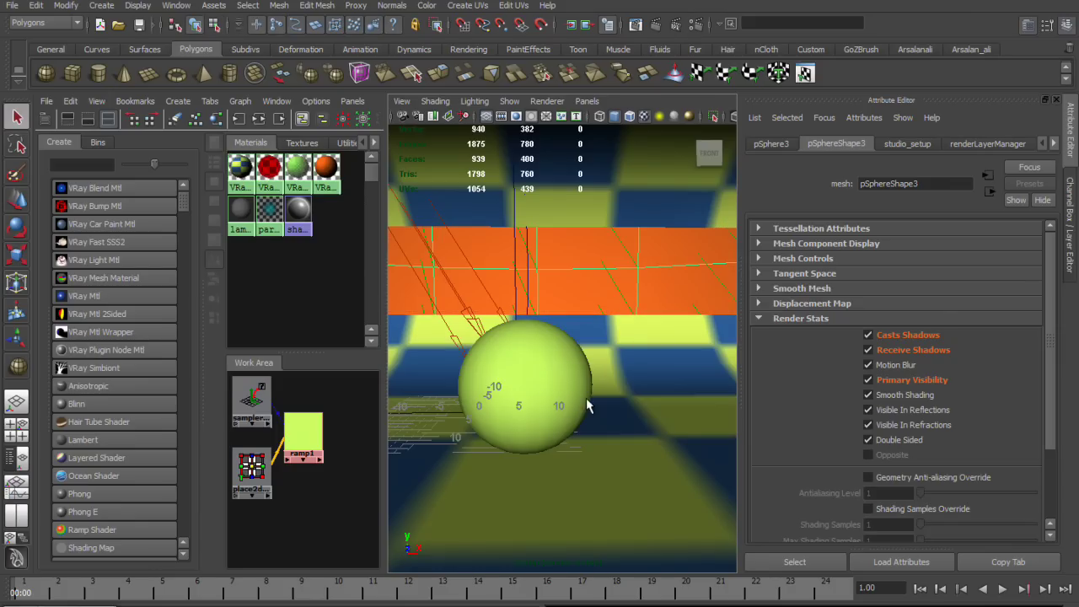
alt+drag(628, 430, 579, 410)
alt+right_drag(614, 423, 626, 455)
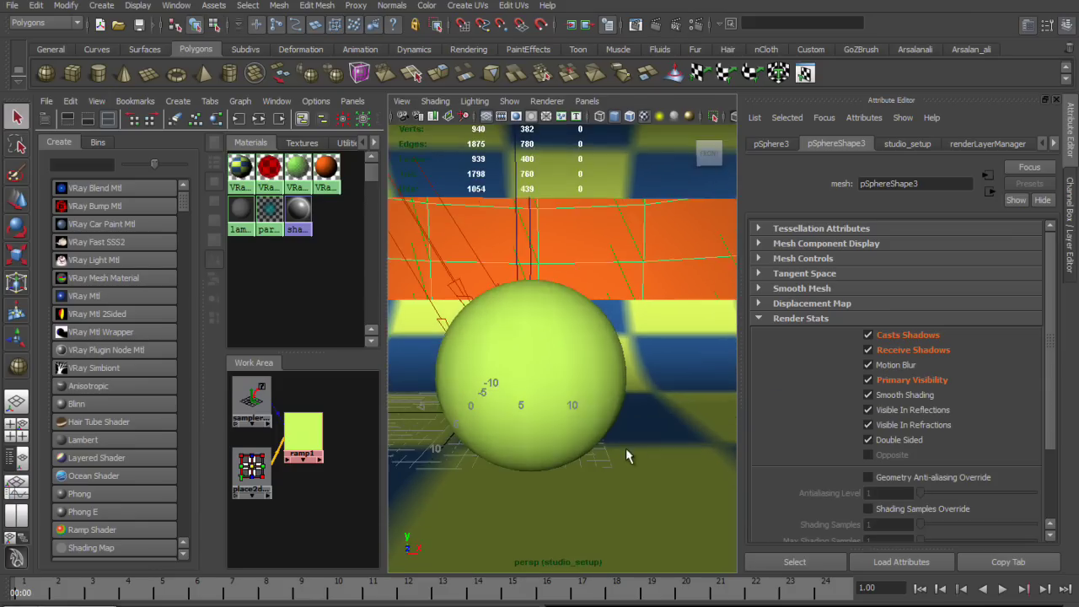
click(108, 334)
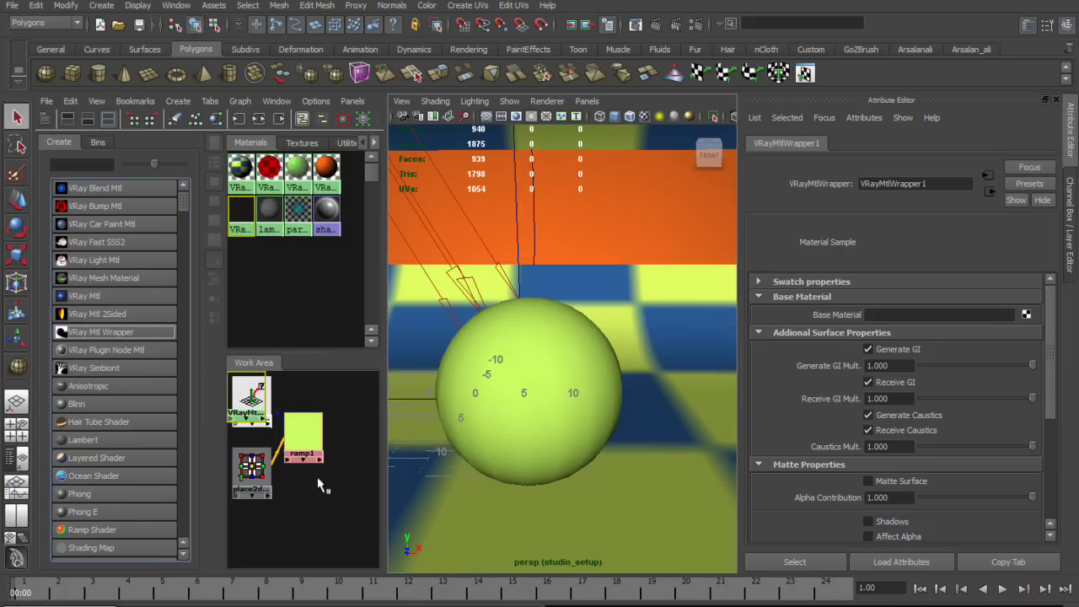
scroll(305, 462, down, 2)
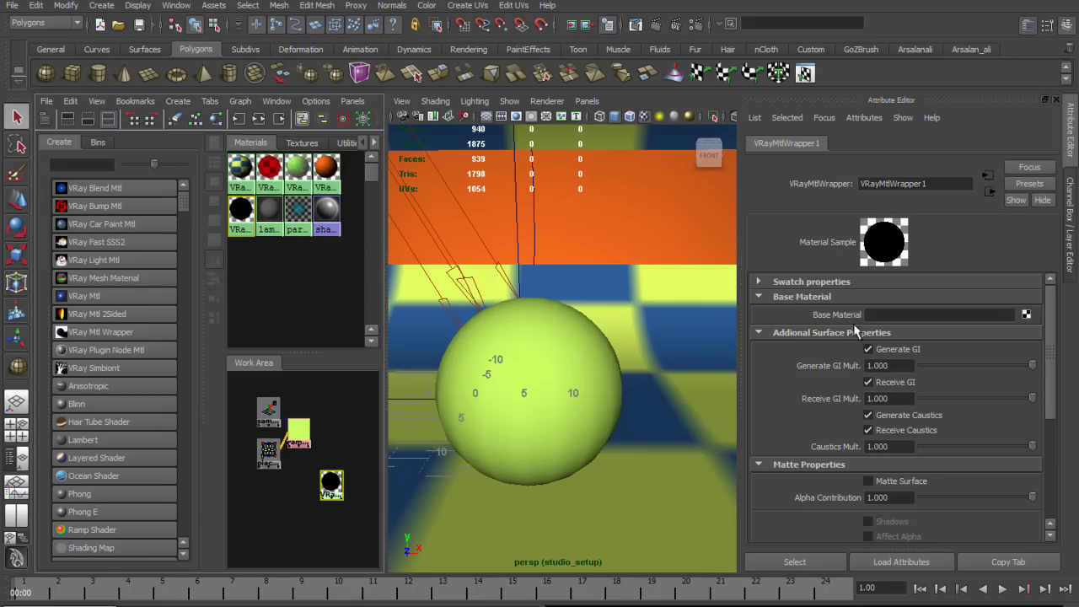
Add VRayMtl7 and VRayMtl2 to the work area and set VRayMtl7 as the wrapper's Base Material.
middle_drag(326, 168, 258, 498)
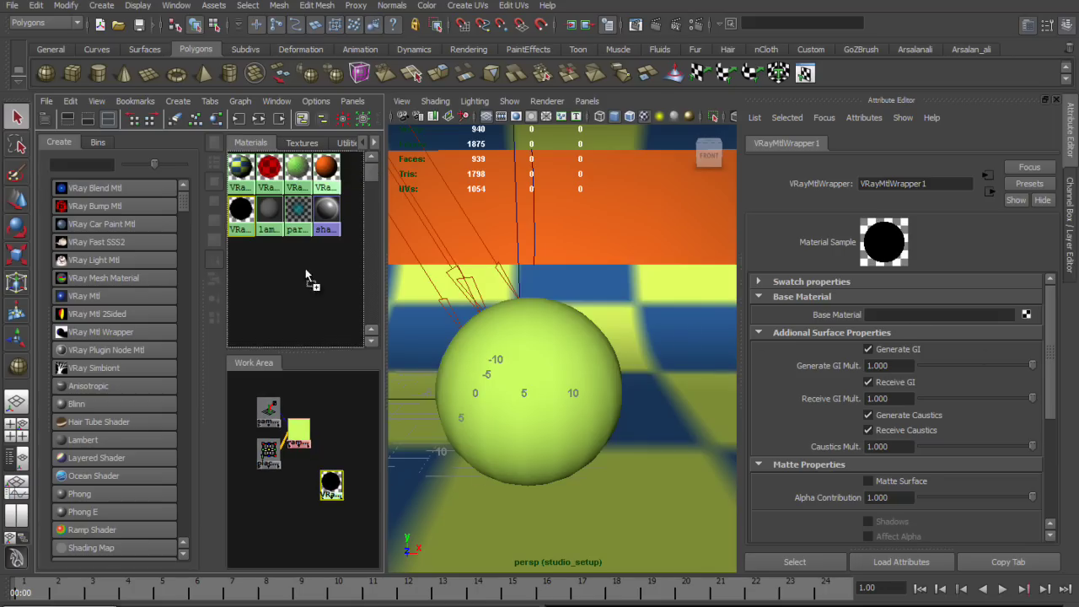
middle_drag(241, 167, 343, 398)
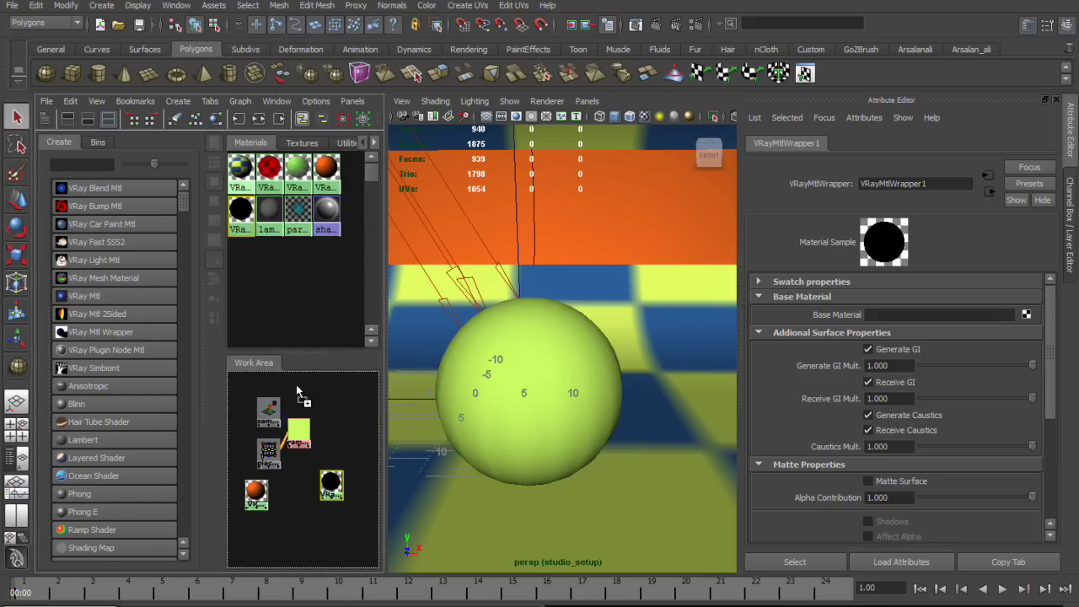
scroll(454, 445, up, 2)
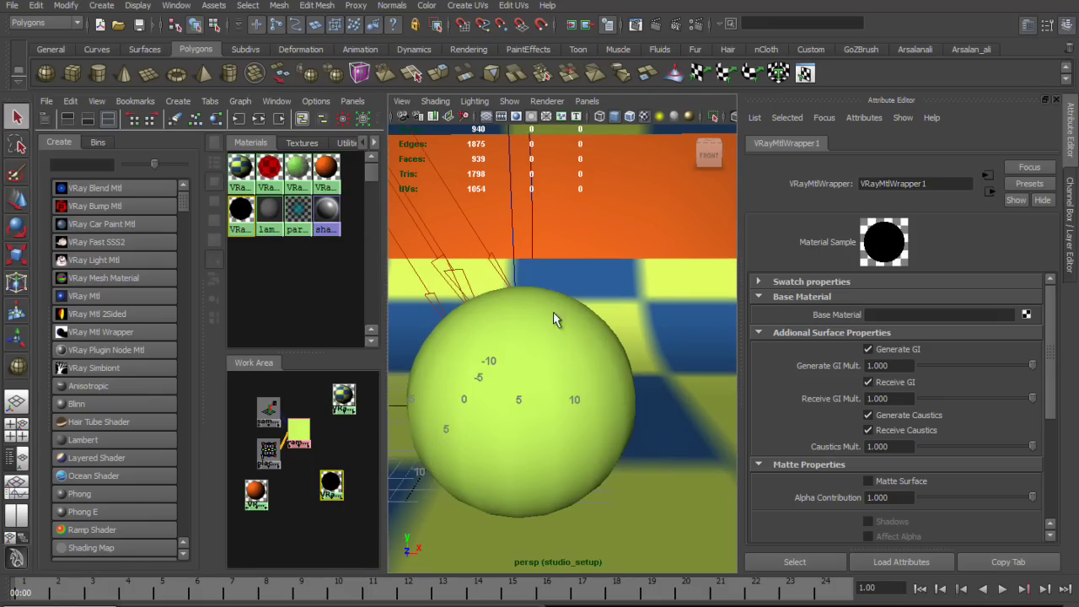
drag(334, 495, 341, 504)
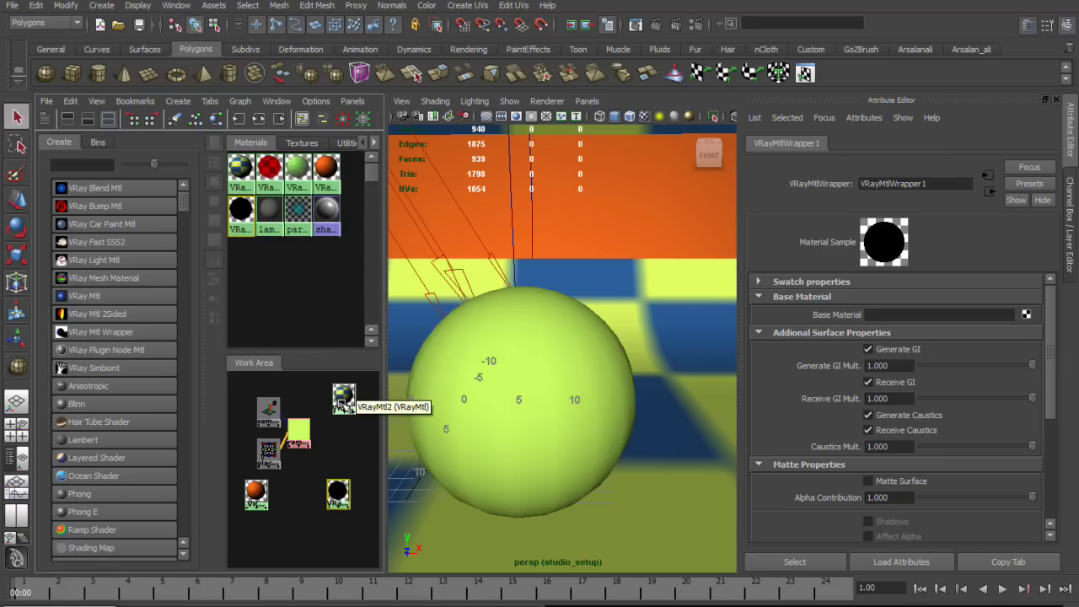
scroll(518, 392, down, 2)
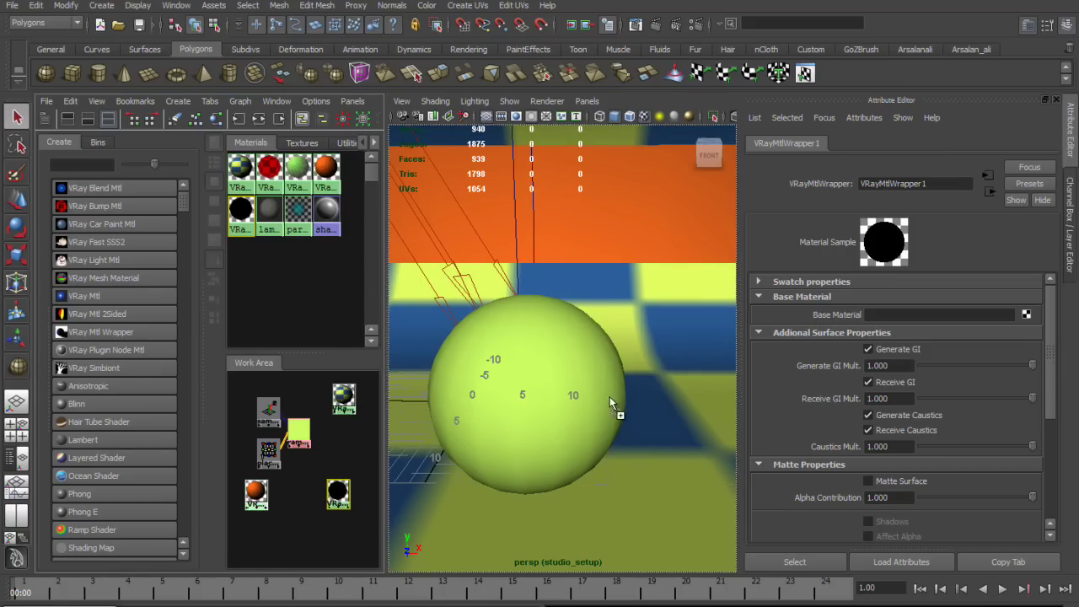
middle_drag(258, 498, 813, 320)
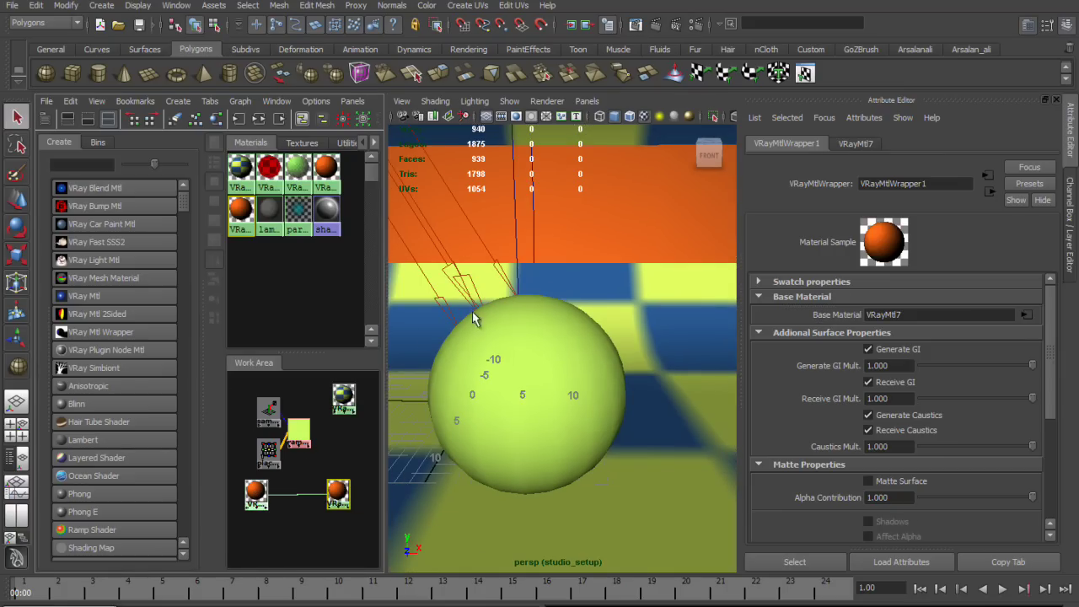
Check Render Settings' V-Ray common output and Fixed rate image sampler settings.
click(683, 25)
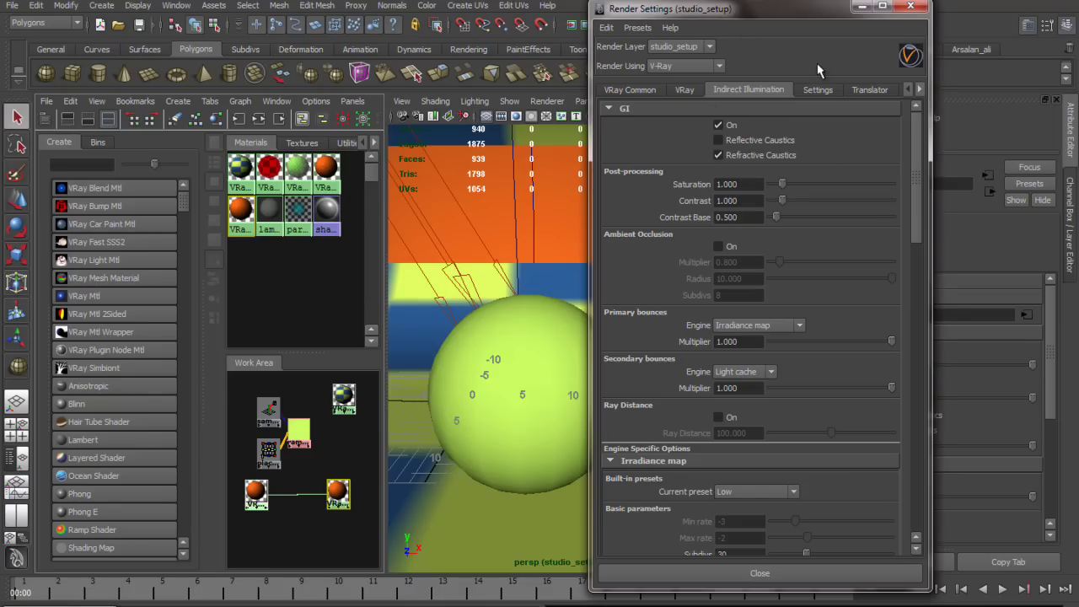
click(638, 88)
click(684, 87)
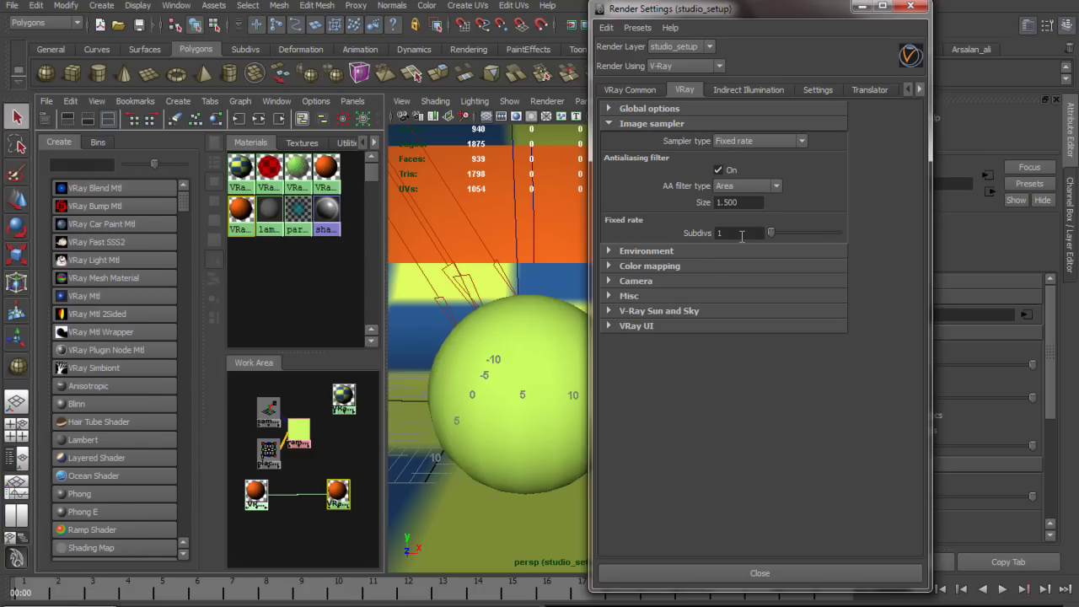
Close Render Settings and render the current frame into the V-Ray frame buffer.
click(862, 8)
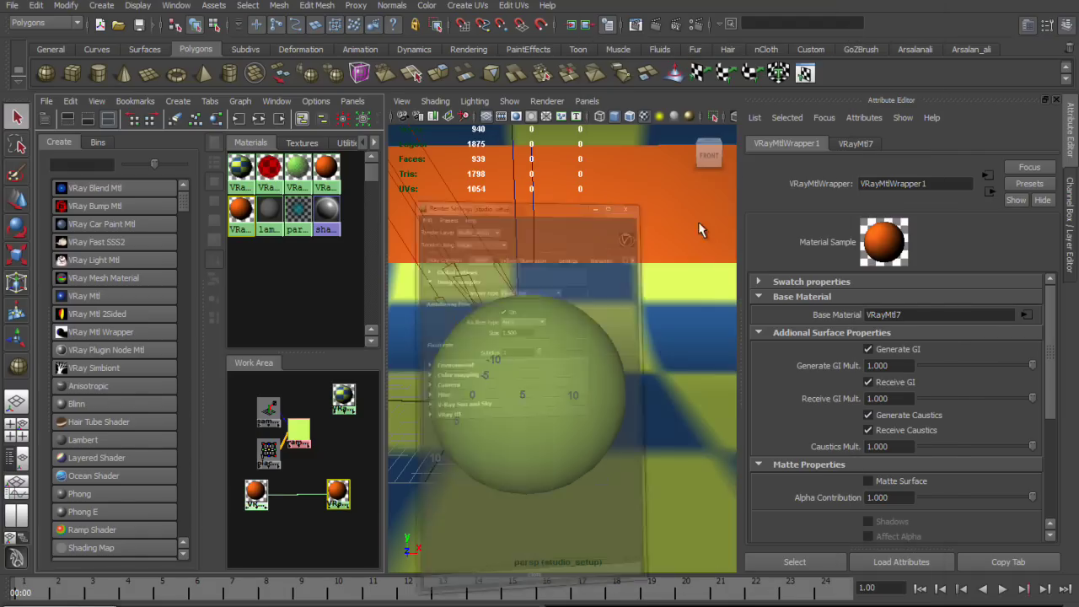
scroll(563, 339, down, 1)
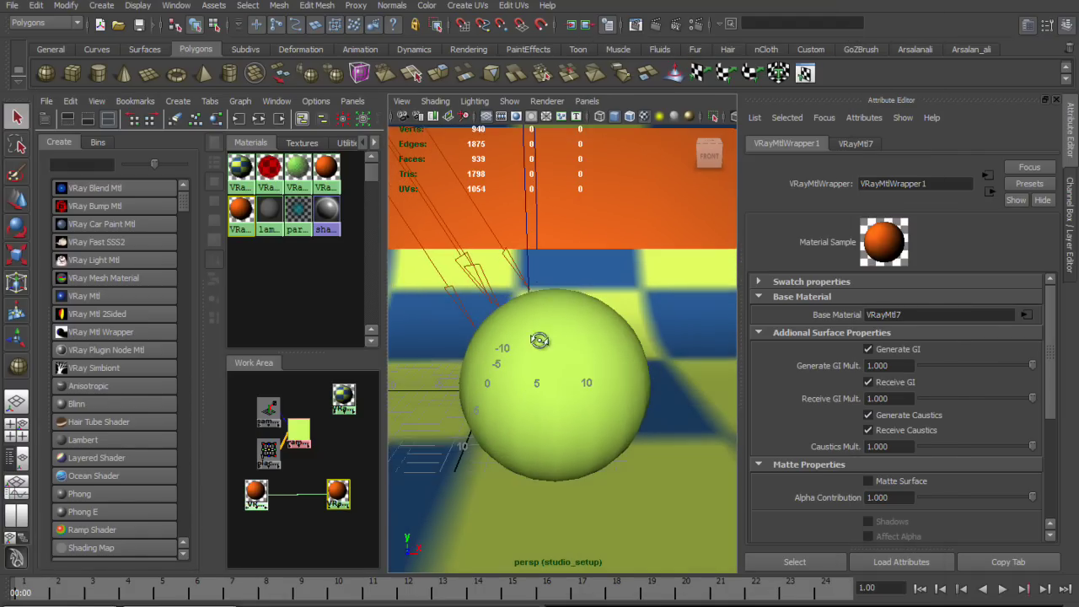
scroll(543, 343, down, 1)
click(634, 25)
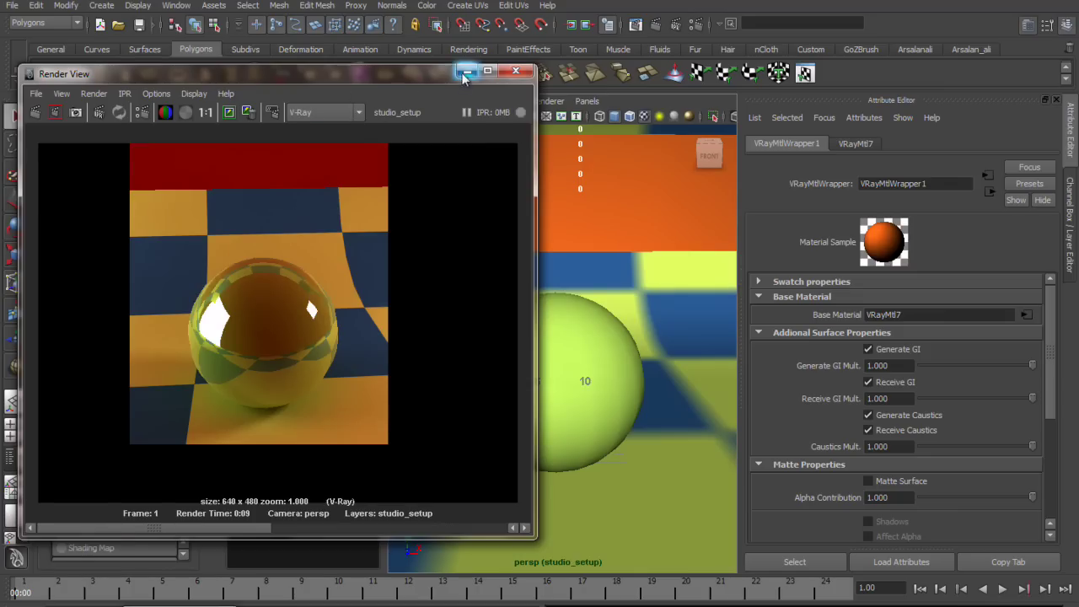
click(466, 73)
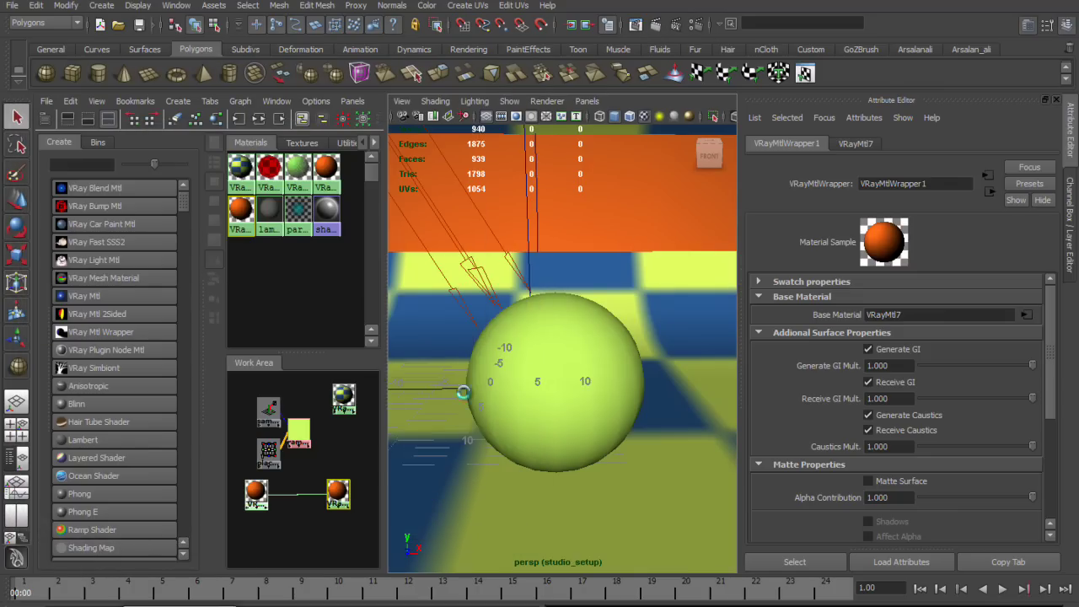
mouse_move(890, 55)
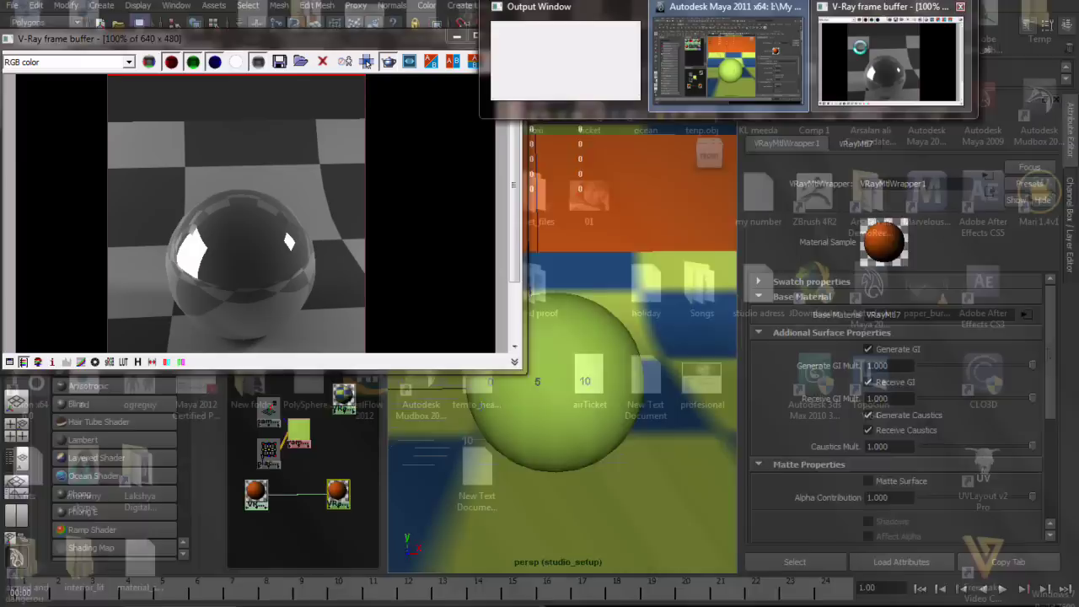
click(859, 48)
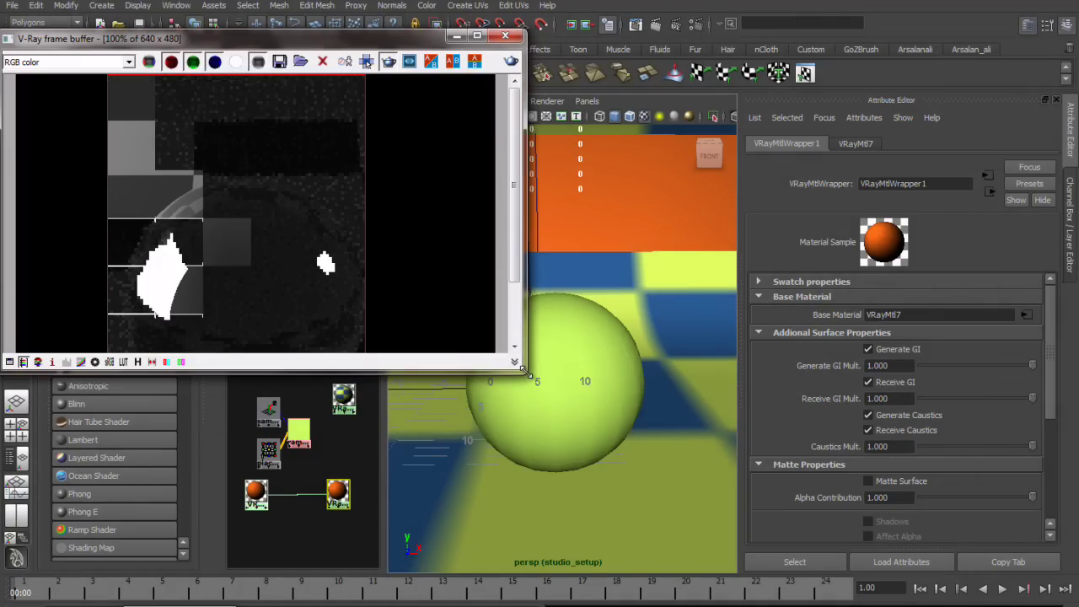
Enlarge the frame buffer, show the RGB color channel, and re-render the 640 x 480 image.
drag(530, 376, 531, 494)
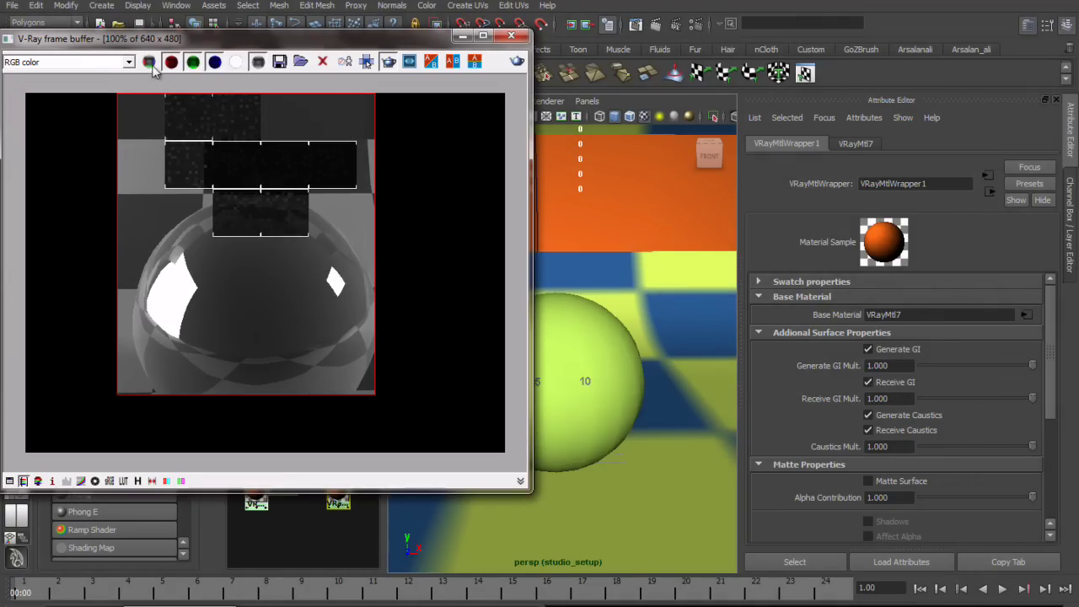
click(107, 70)
click(148, 67)
click(257, 62)
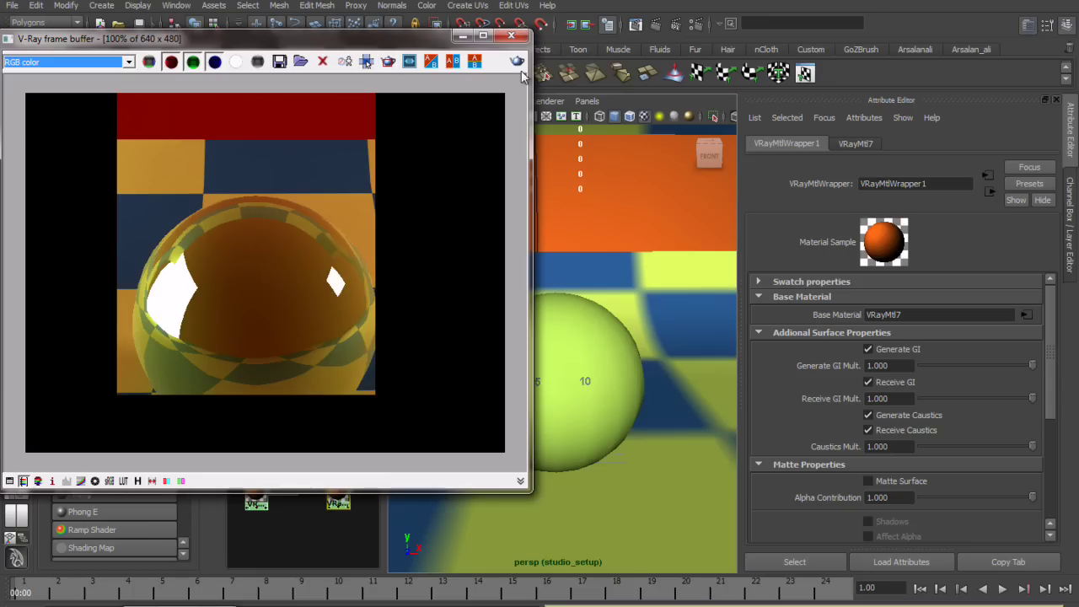
click(388, 62)
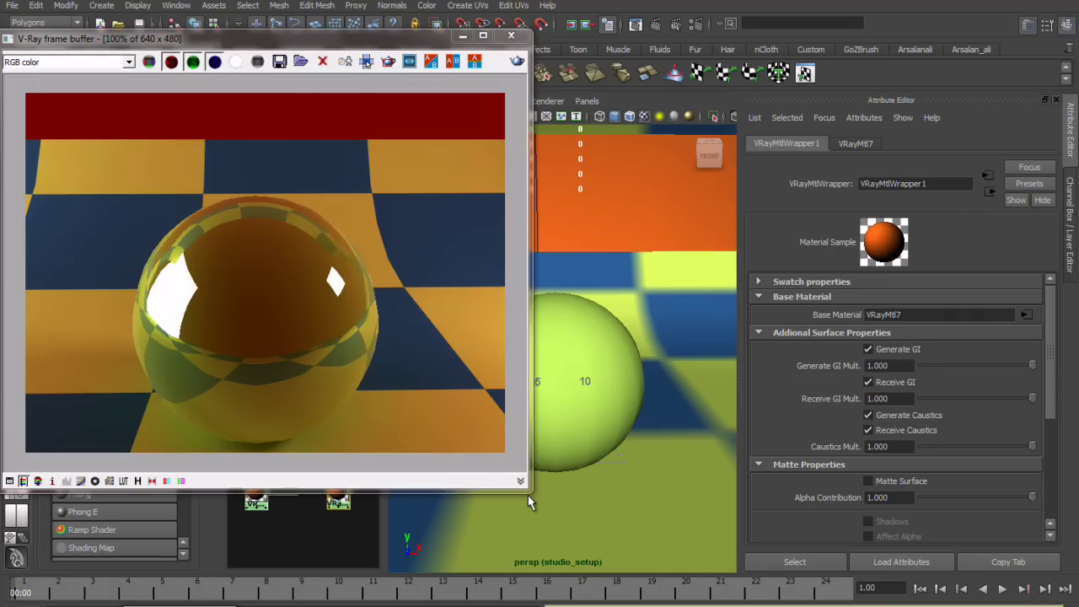
Return the frame buffer to RGB color and select pSphere3 via Select Objects With Material on VRayMtlWrapper1.
drag(528, 490, 508, 393)
key(Down)
key(Down)
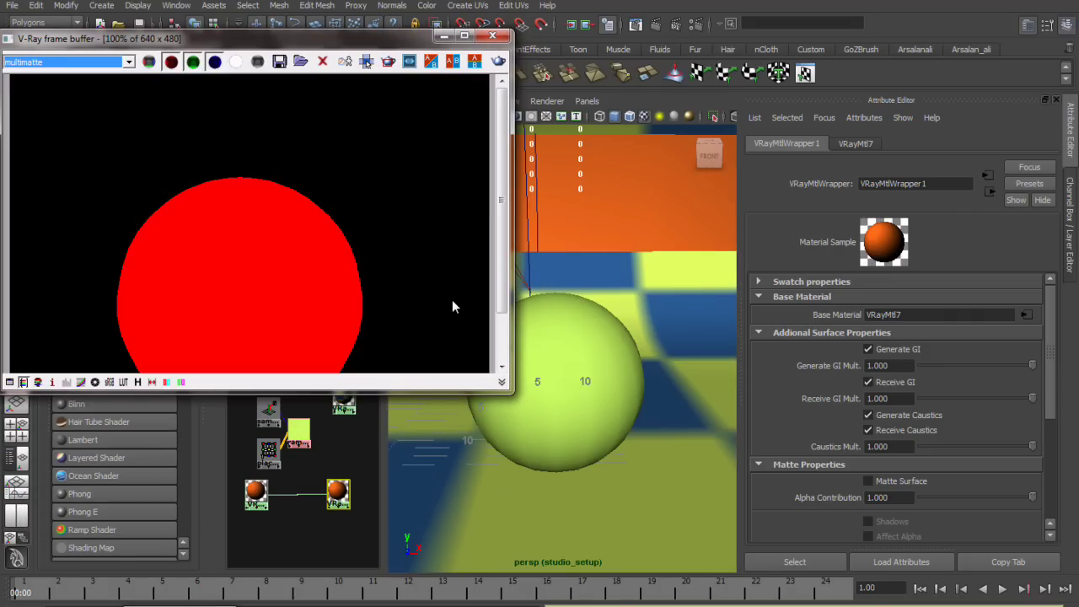
click(78, 67)
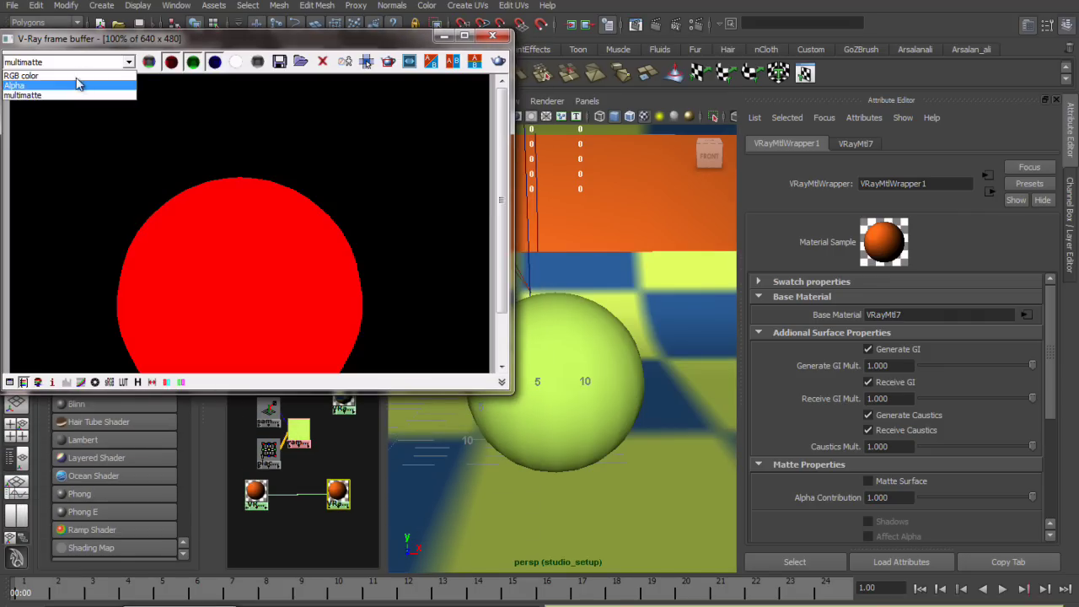
click(91, 74)
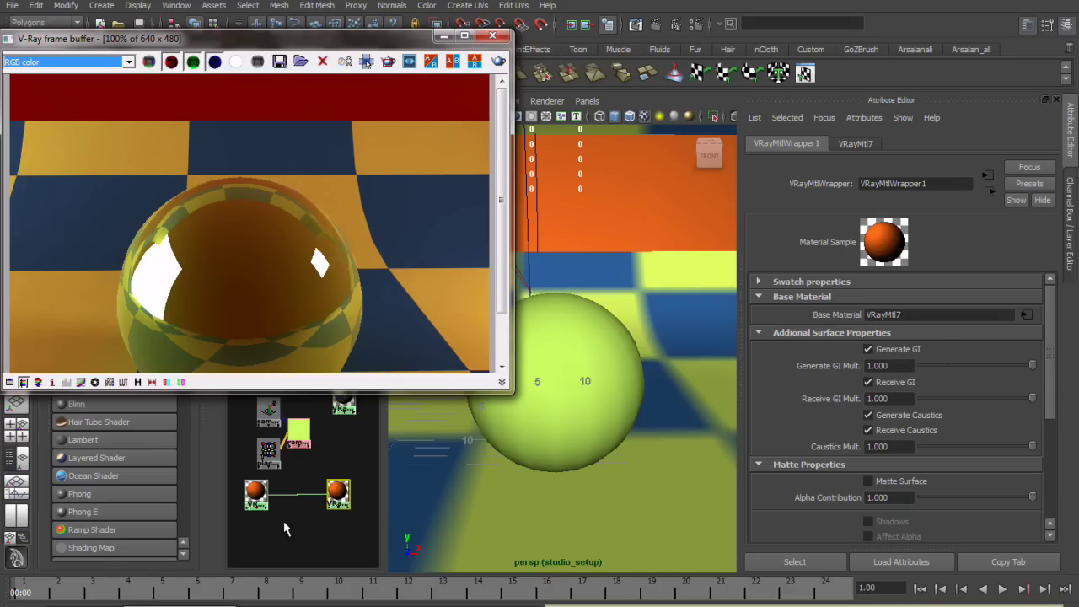
right_drag(264, 498, 357, 436)
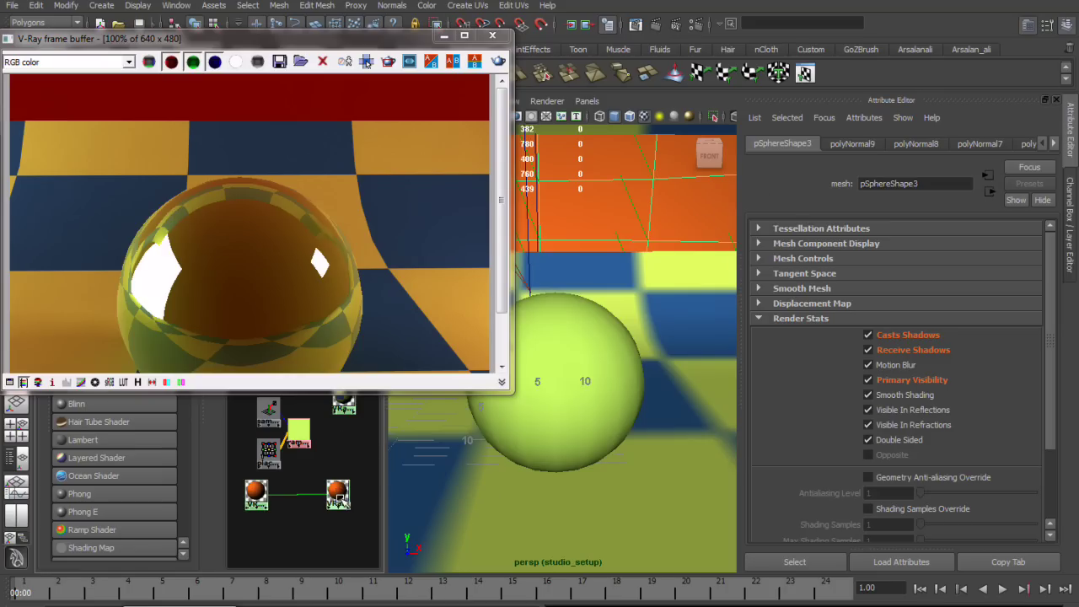
Select VRayMtlWrapper1, uncheck Generate GI, re-render in the frame buffer, then recheck Generate GI.
drag(249, 38, 185, 23)
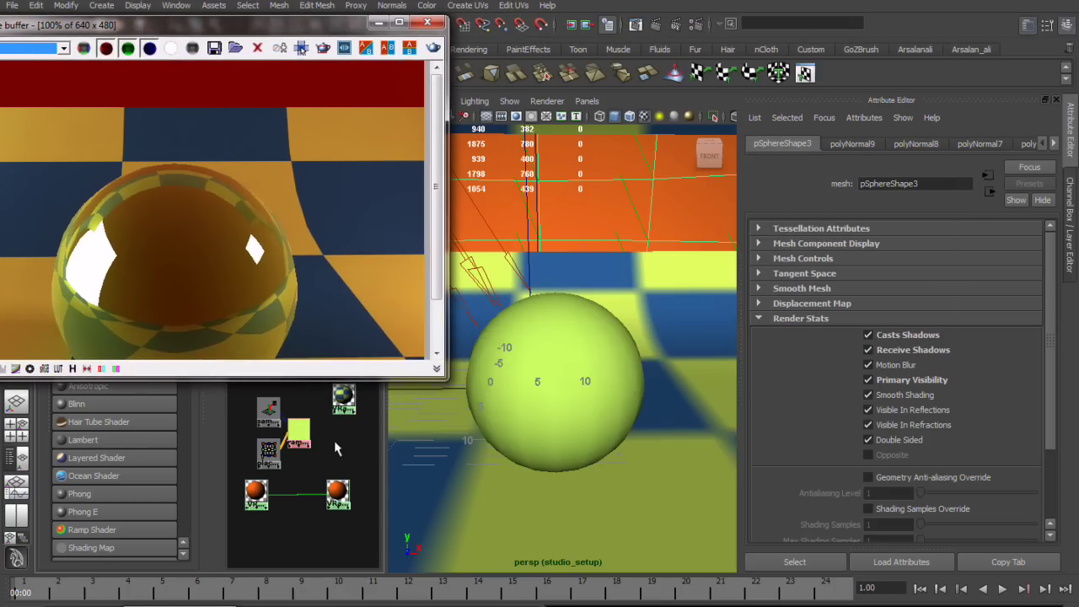
mouse_move(337, 492)
middle_down()
mouse_move(327, 449)
mouse_move(299, 434)
middle_up()
click(337, 495)
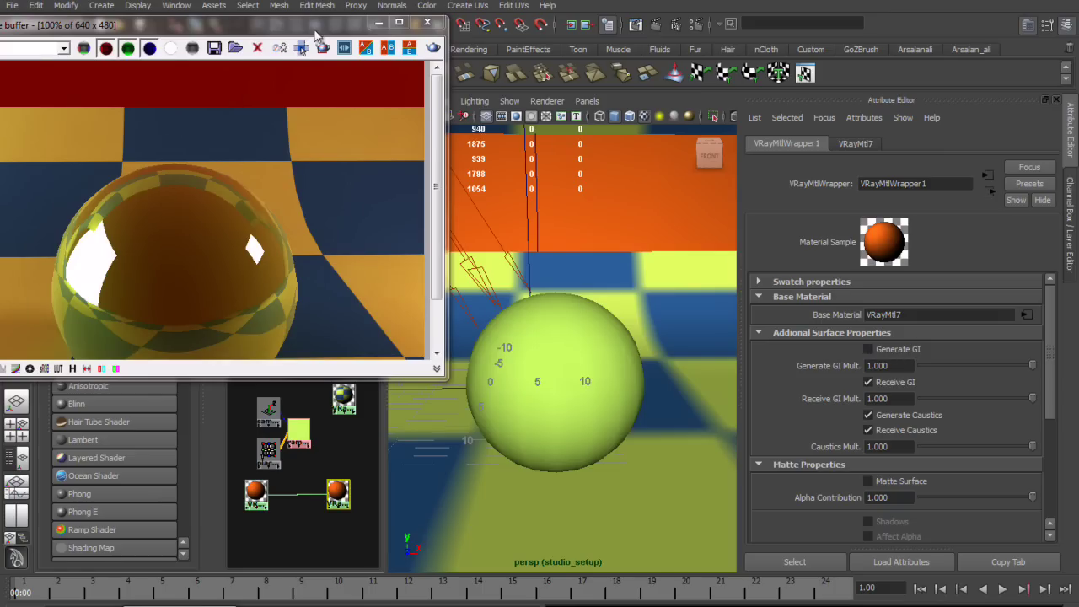
drag(316, 34, 392, 34)
click(509, 49)
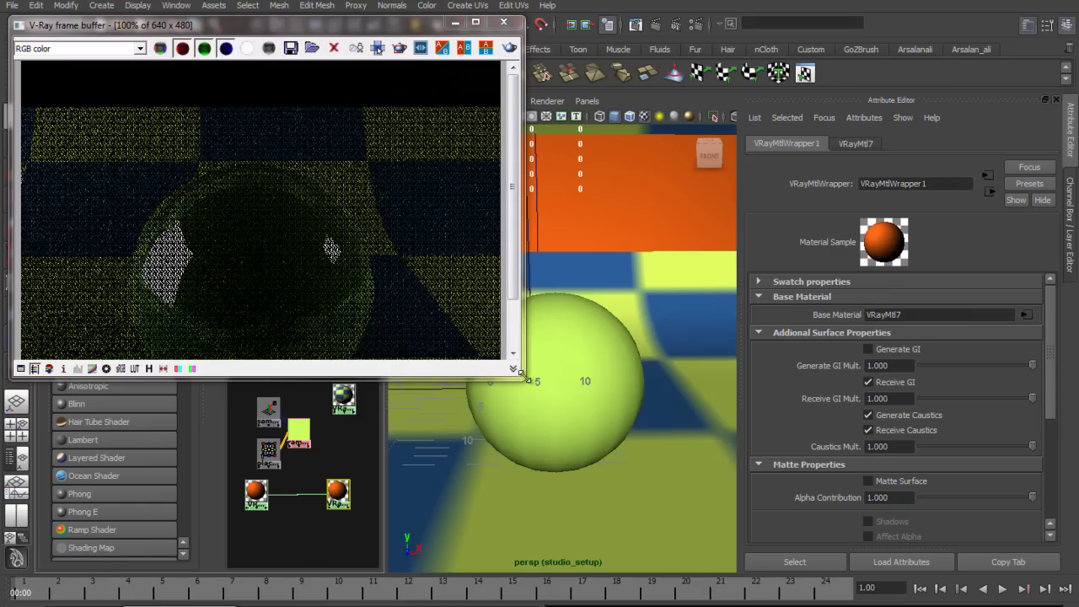
drag(520, 376, 522, 444)
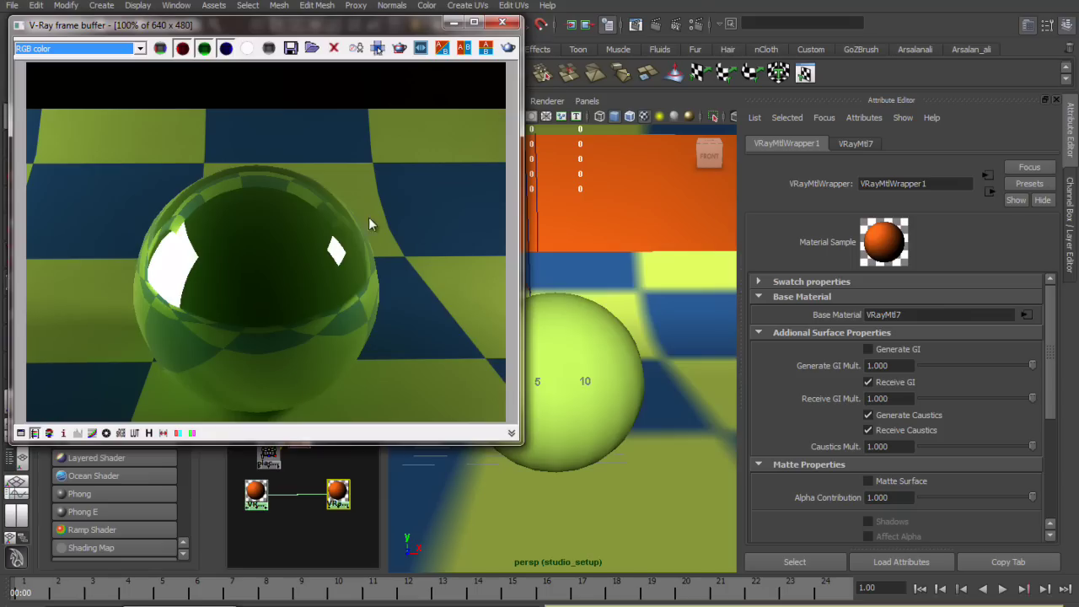
click(903, 350)
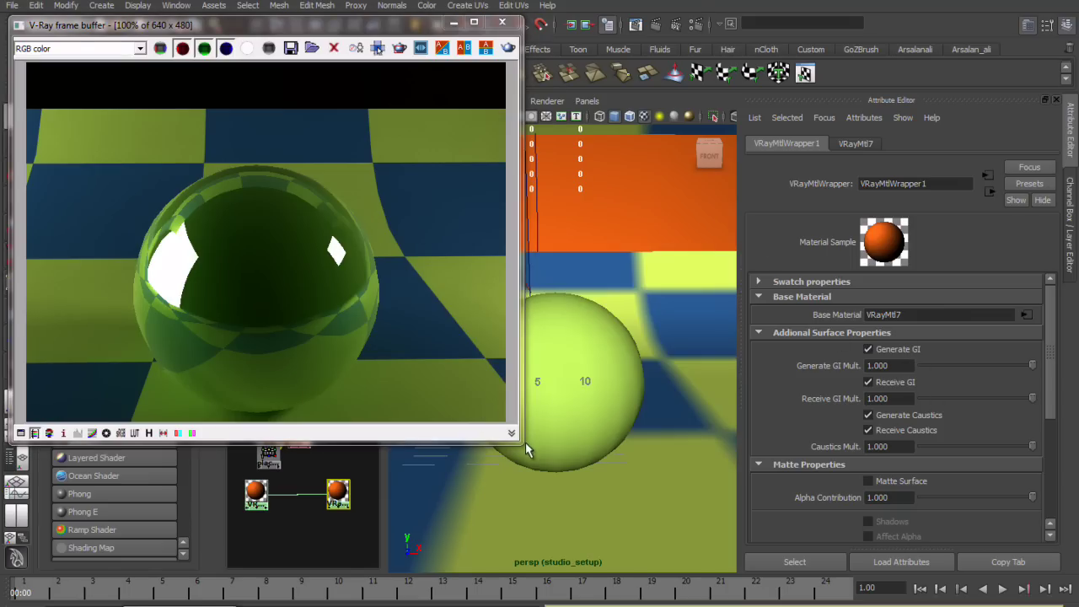
drag(518, 440, 492, 335)
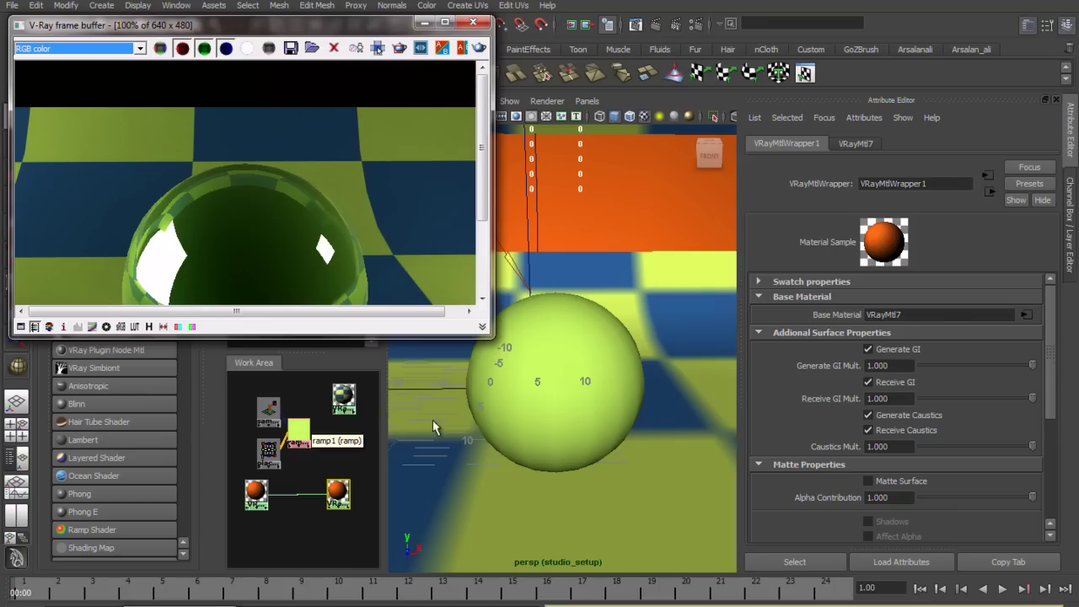
Set VRayMtl2 as the wrapper's Base Material, reassign VRayMtl7 to the sphere, and re-render.
middle_drag(337, 401, 783, 314)
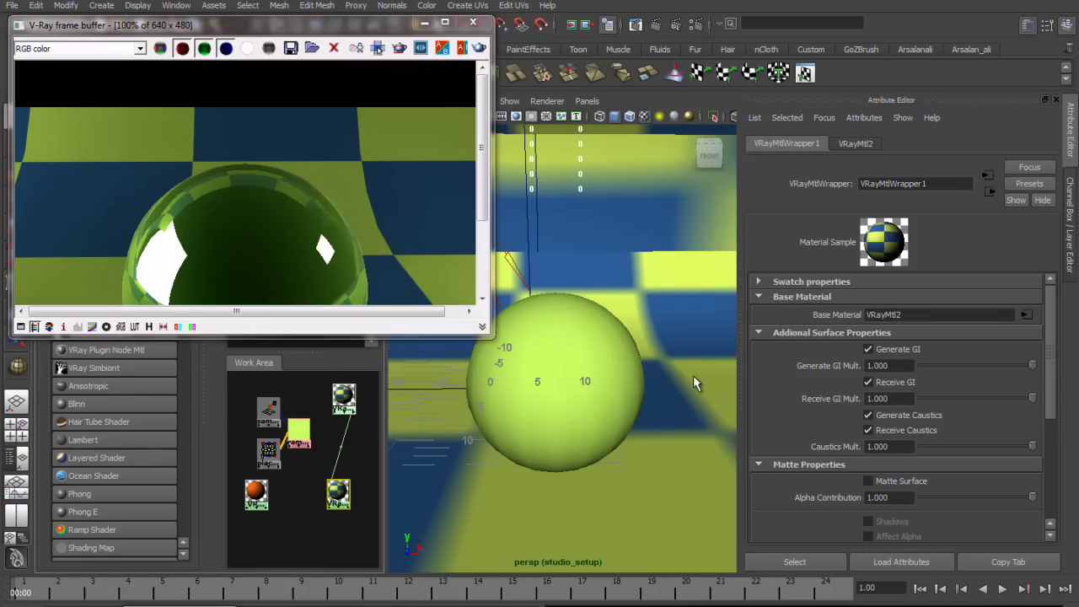
right_drag(338, 493, 447, 455)
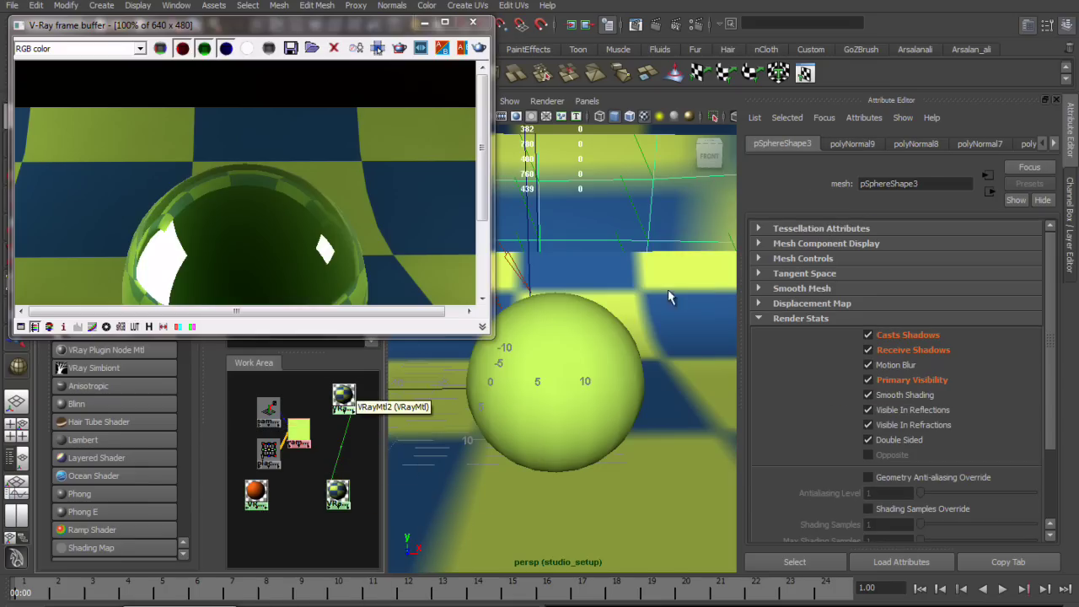
right_drag(259, 431, 308, 515)
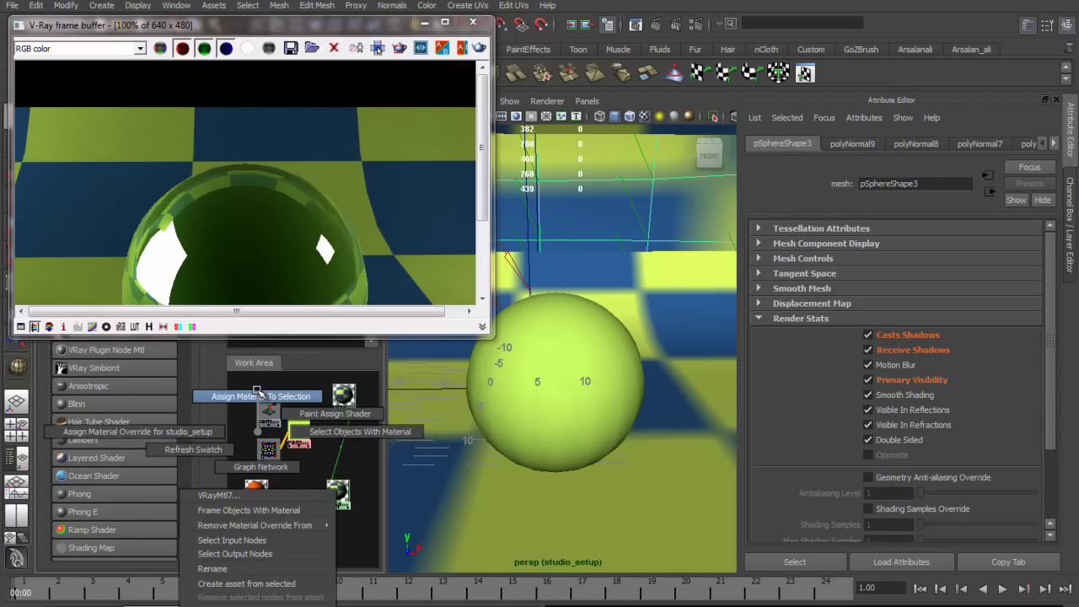
click(308, 515)
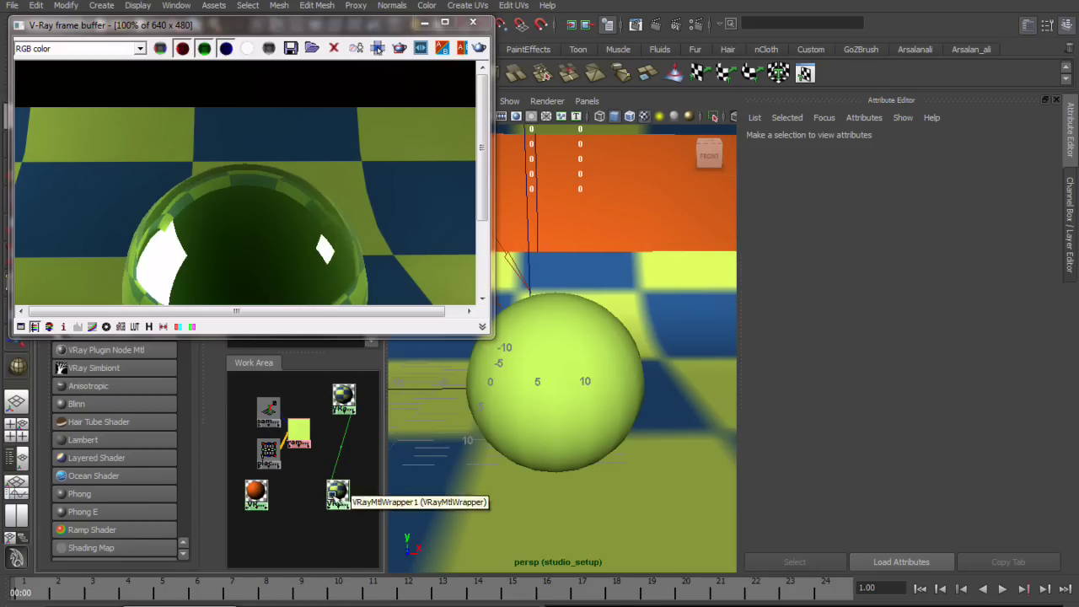
click(338, 494)
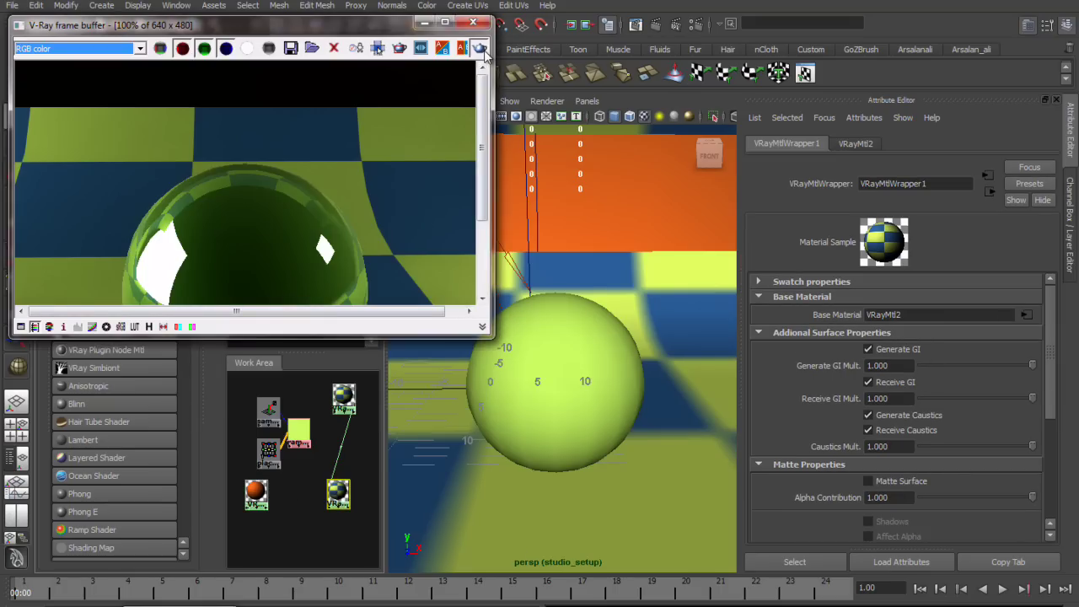
click(503, 23)
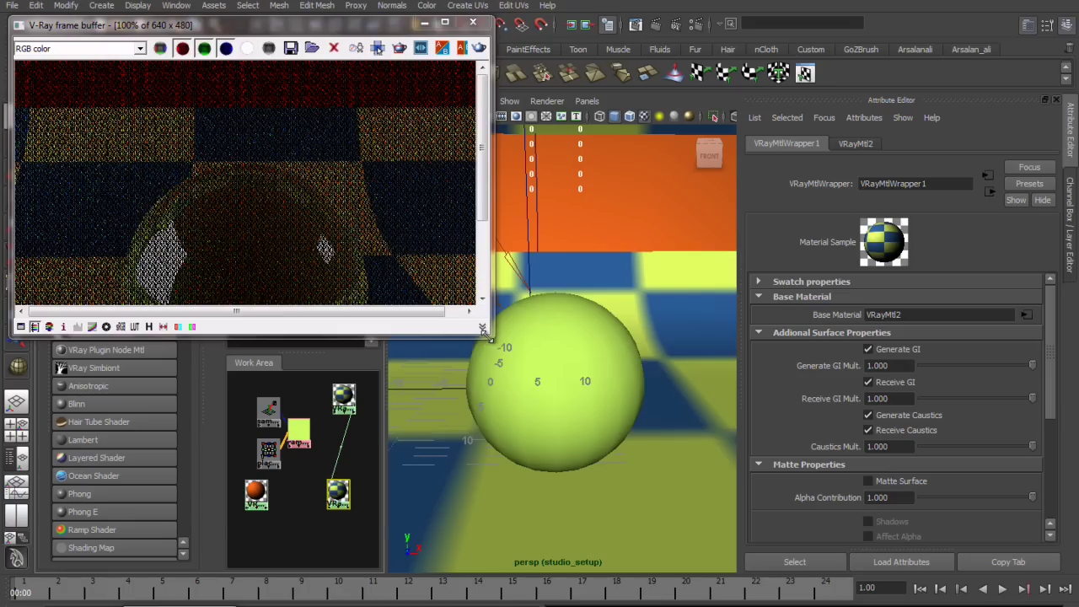
drag(484, 329, 473, 522)
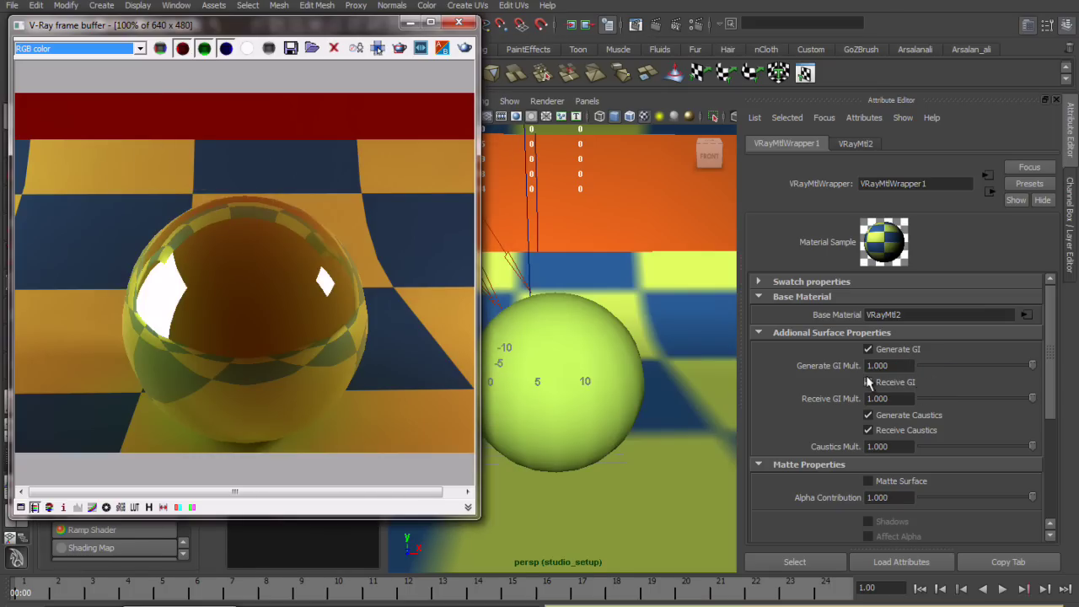
Turn off Receive GI on the wrapper material and re-render the last frame.
click(908, 385)
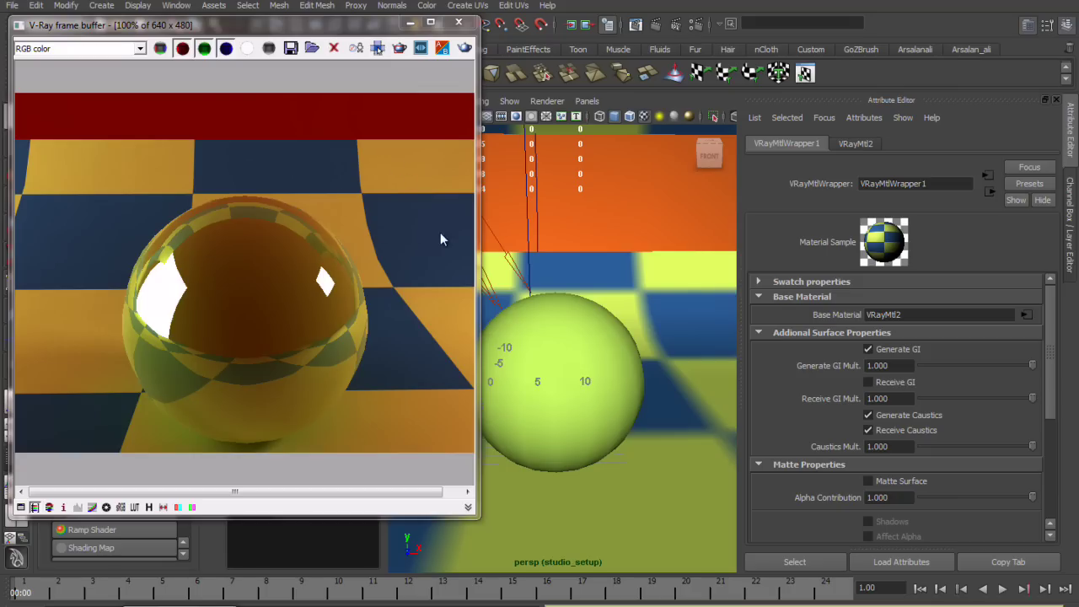
click(466, 47)
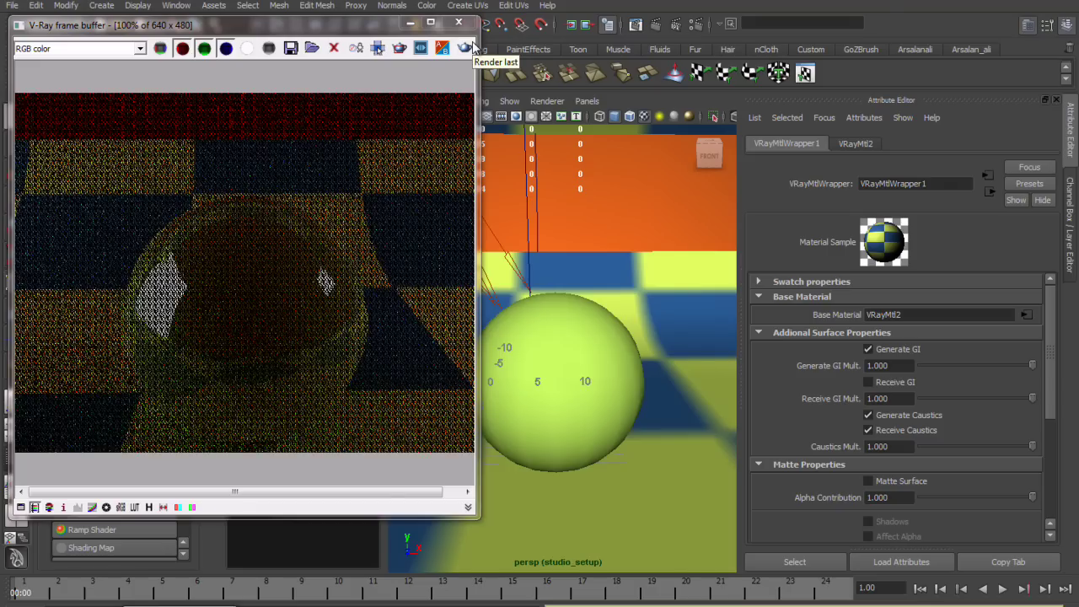
drag(475, 514, 472, 362)
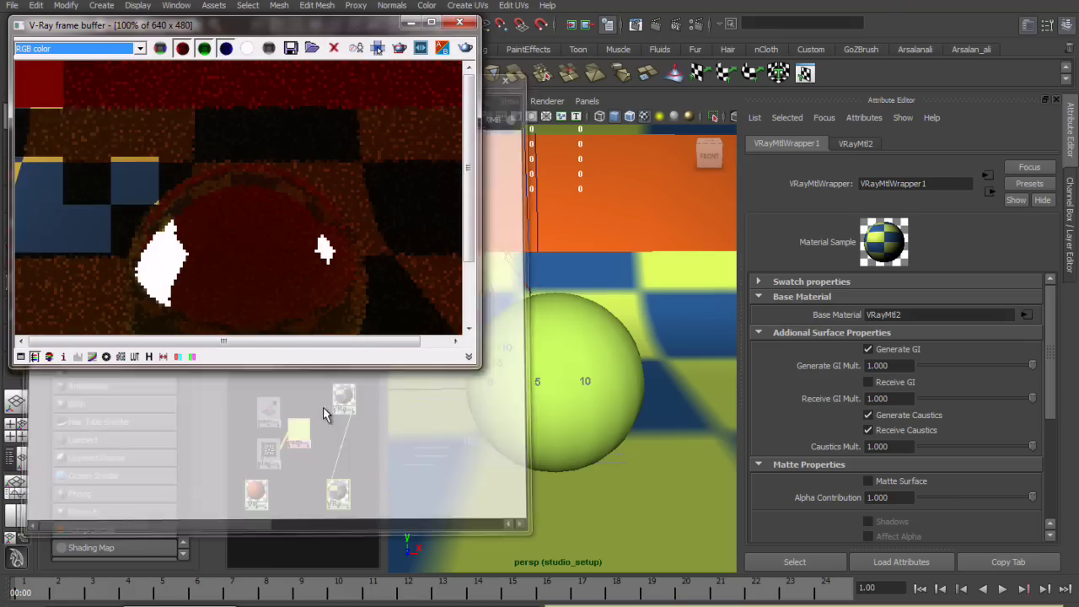
Assign the wrapper material to the floor plane and re-render.
mouse_move(343, 396)
right_down()
mouse_move(337, 461)
mouse_move(346, 404)
right_up()
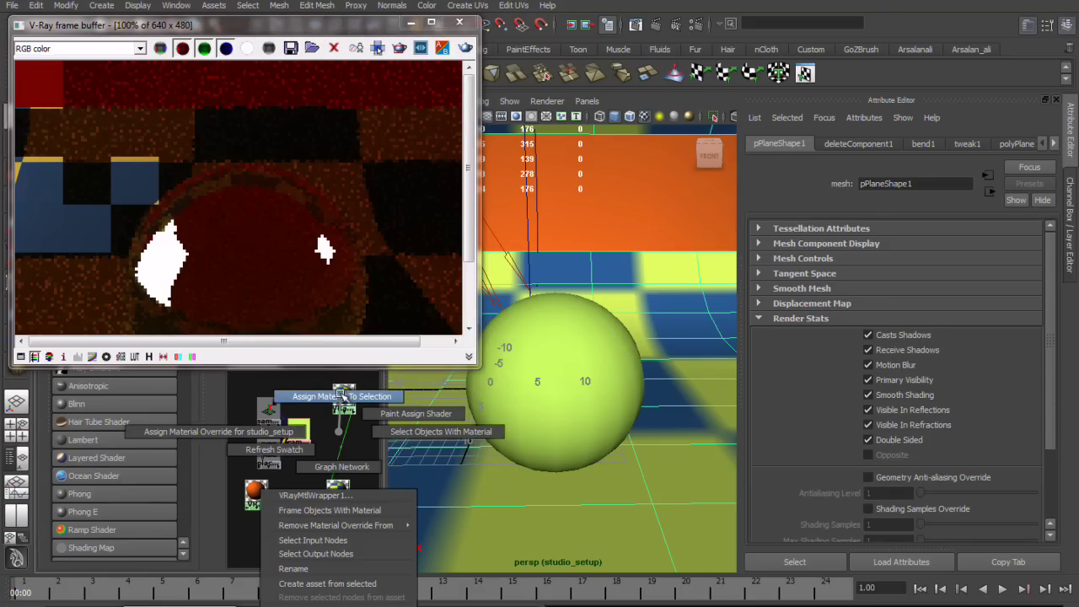
click(465, 48)
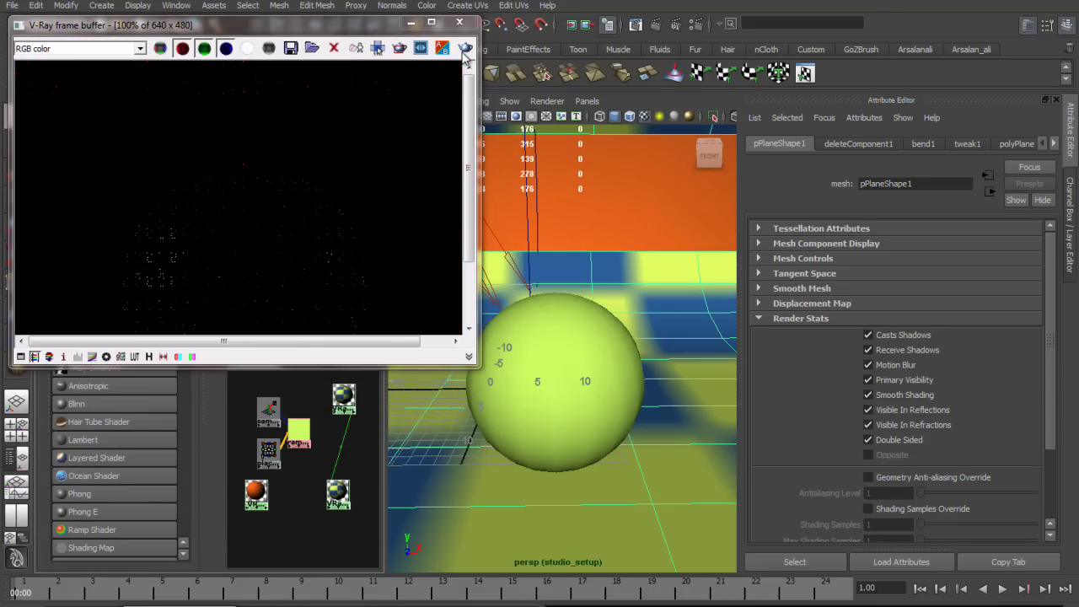
drag(476, 366, 505, 489)
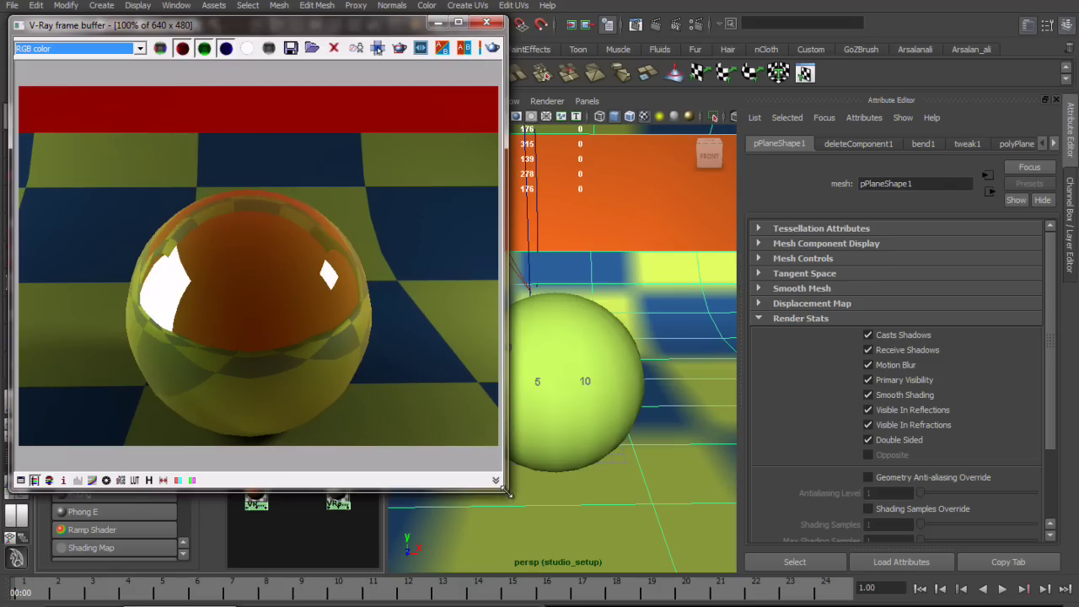
Turn Receive GI back on for the wrapper and re-render the full image.
drag(504, 487, 477, 378)
click(338, 493)
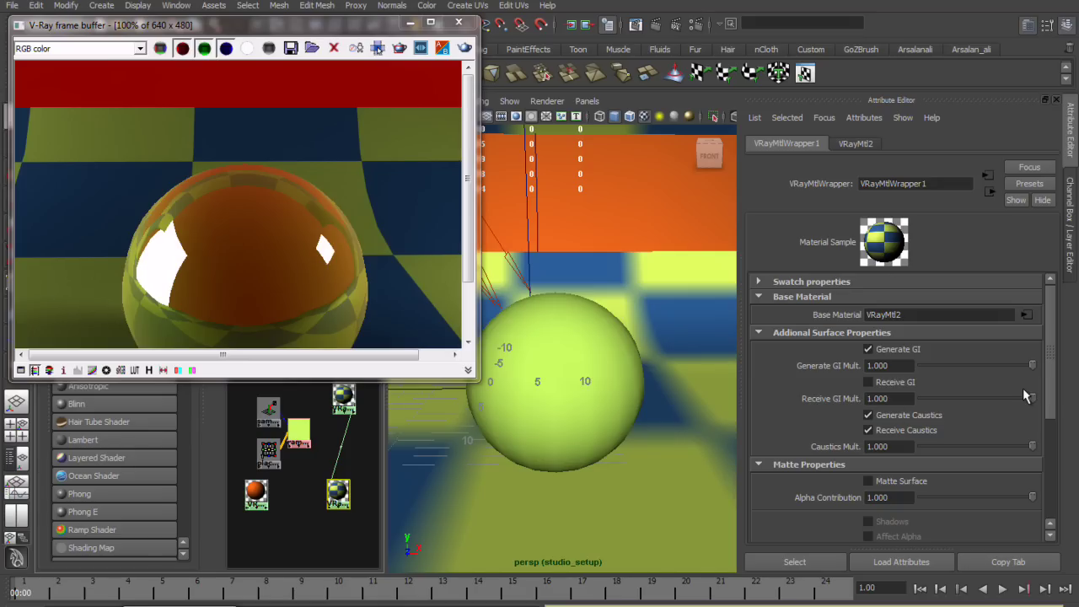
click(893, 384)
click(463, 49)
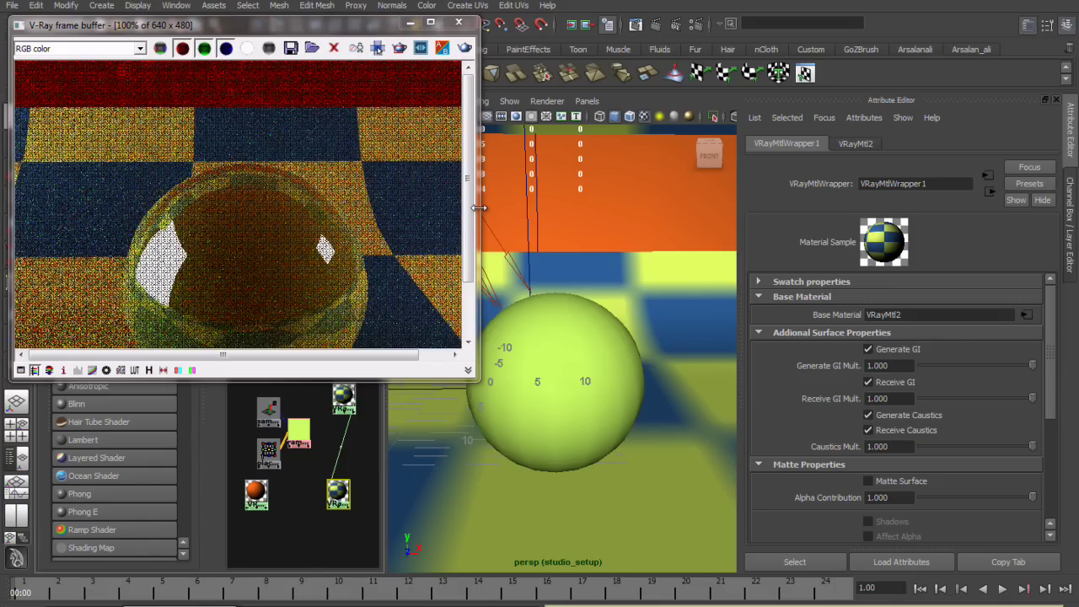
drag(469, 210, 473, 244)
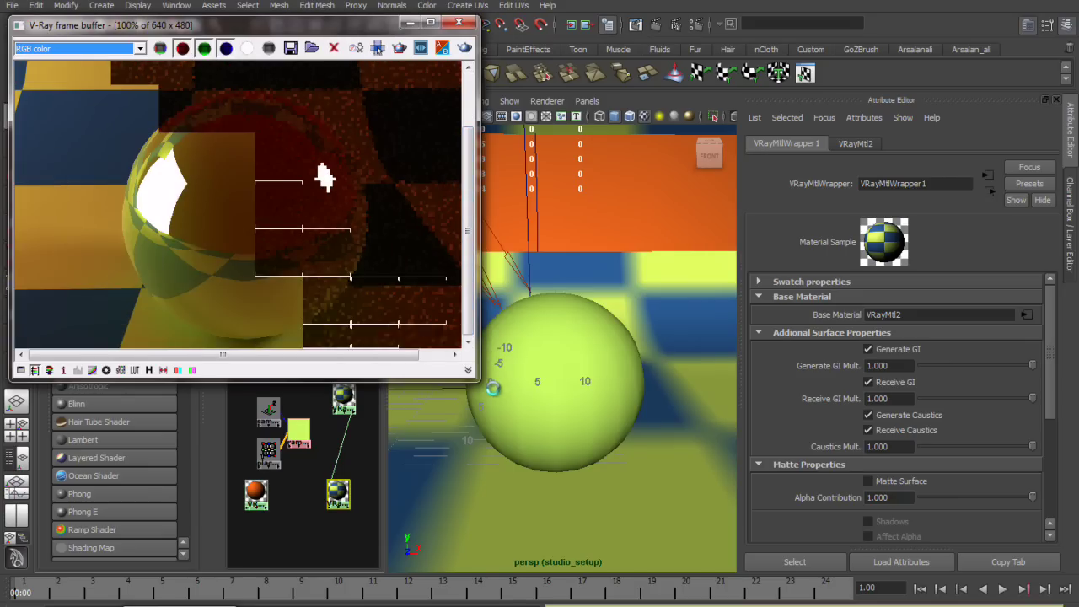
drag(476, 377, 540, 499)
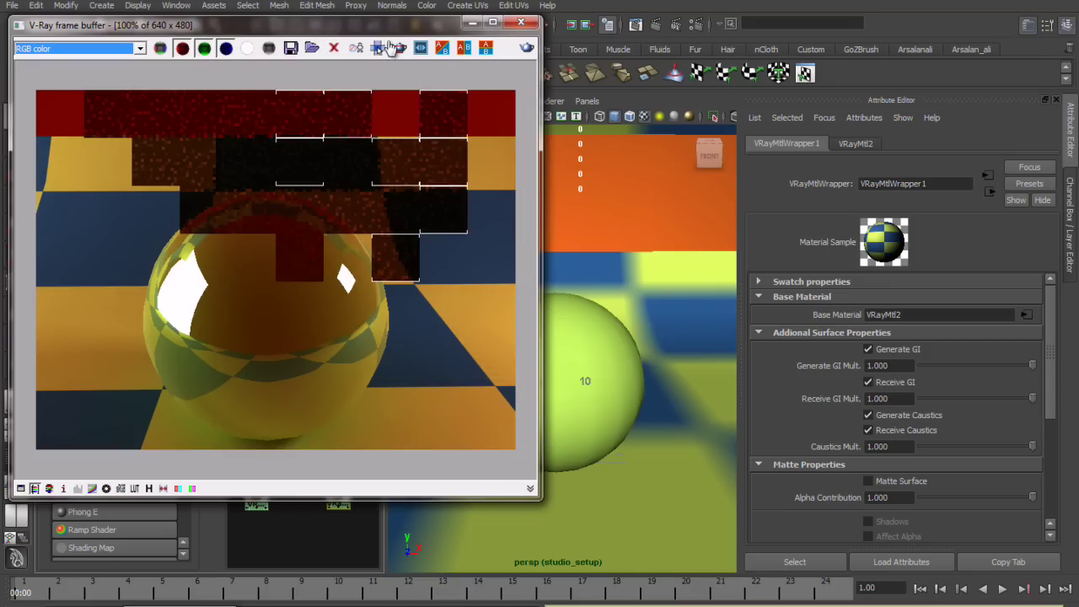
Lower the wrapper's Receive GI multiplier to about 0.42 and re-render a region around the sphere.
click(399, 48)
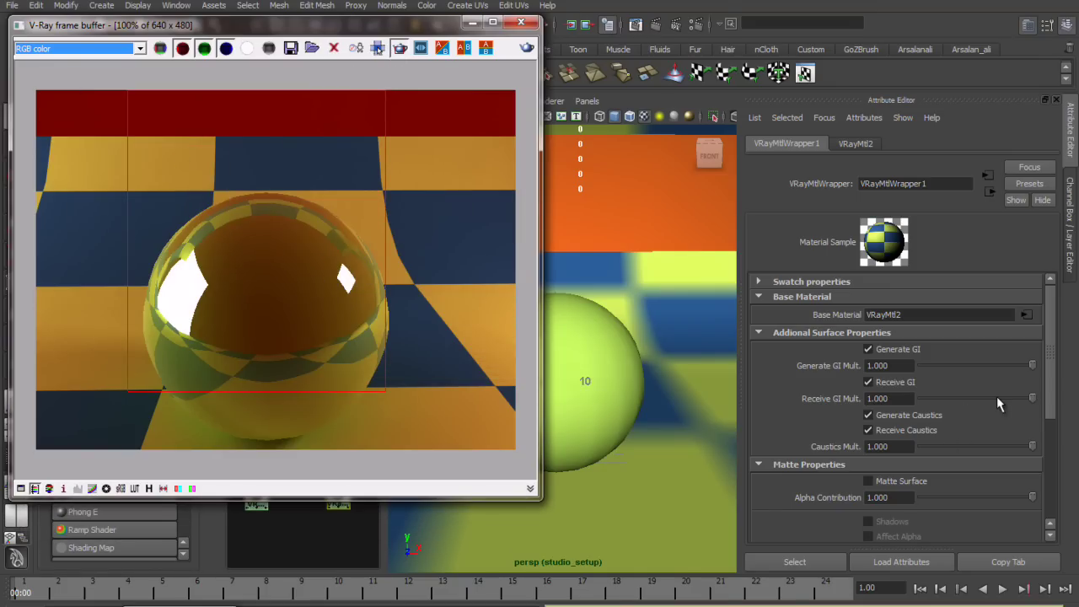
drag(996, 400, 966, 399)
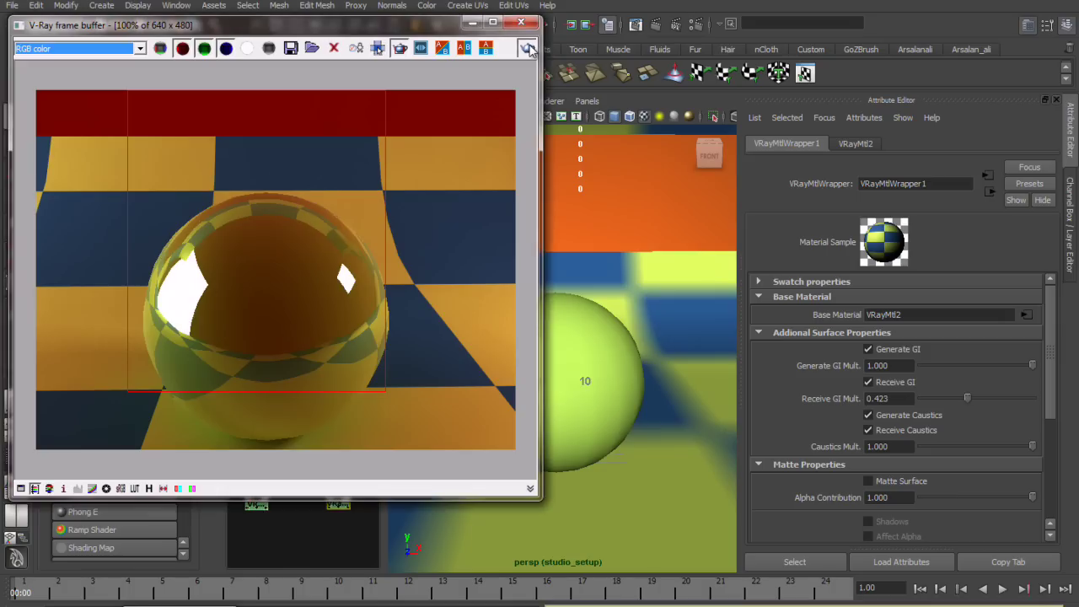
click(527, 48)
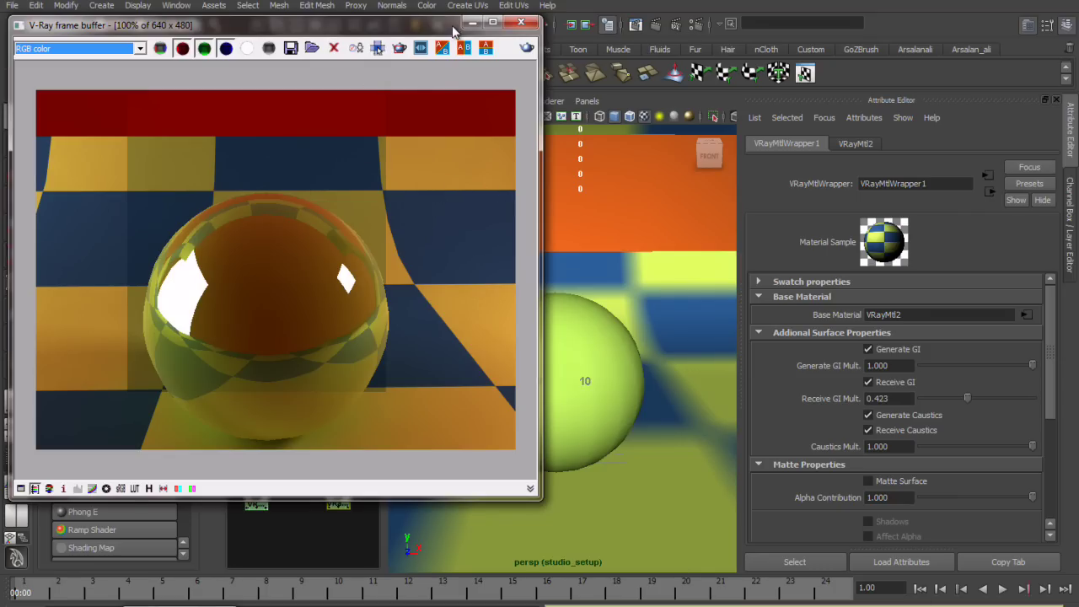
drag(453, 30, 451, 22)
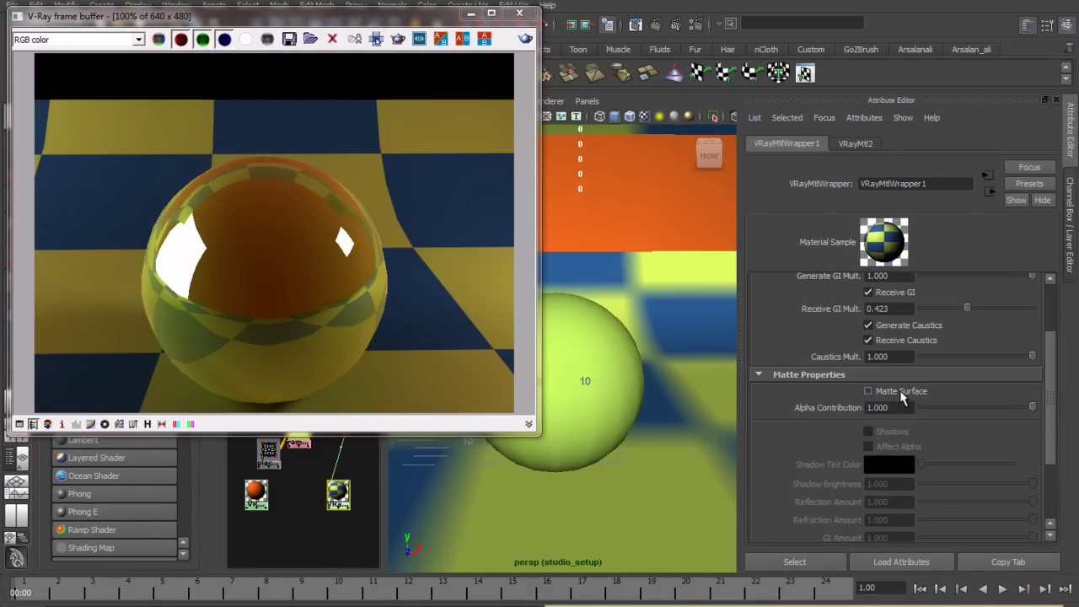
Toggle Matte Surface on and off on the wrapper, then select the orange background sphere.
click(896, 393)
click(896, 393)
click(675, 243)
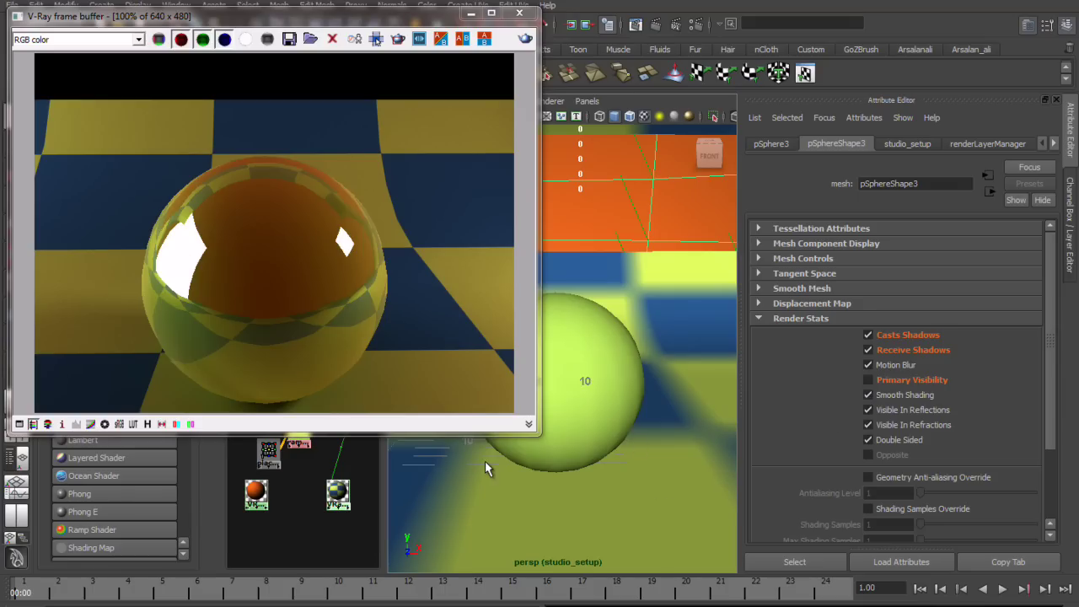
scroll(486, 459, up, 2)
scroll(602, 313, down, 3)
scroll(602, 312, down, 3)
scroll(602, 315, up, 2)
scroll(602, 315, up, 2)
Make the floor's wrapper material a matte surface and re-render.
click(333, 497)
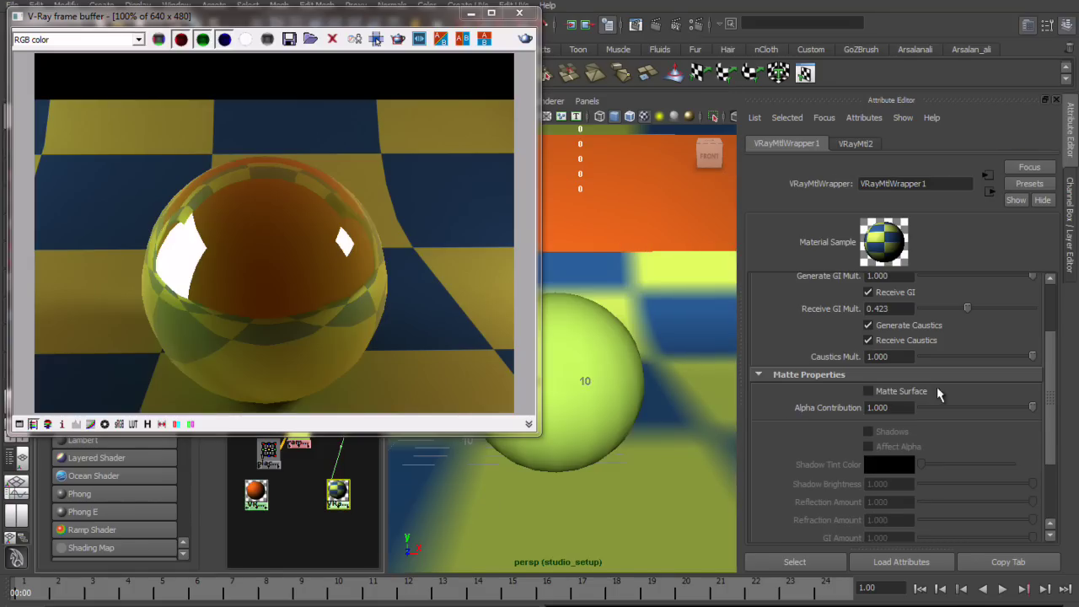
click(910, 394)
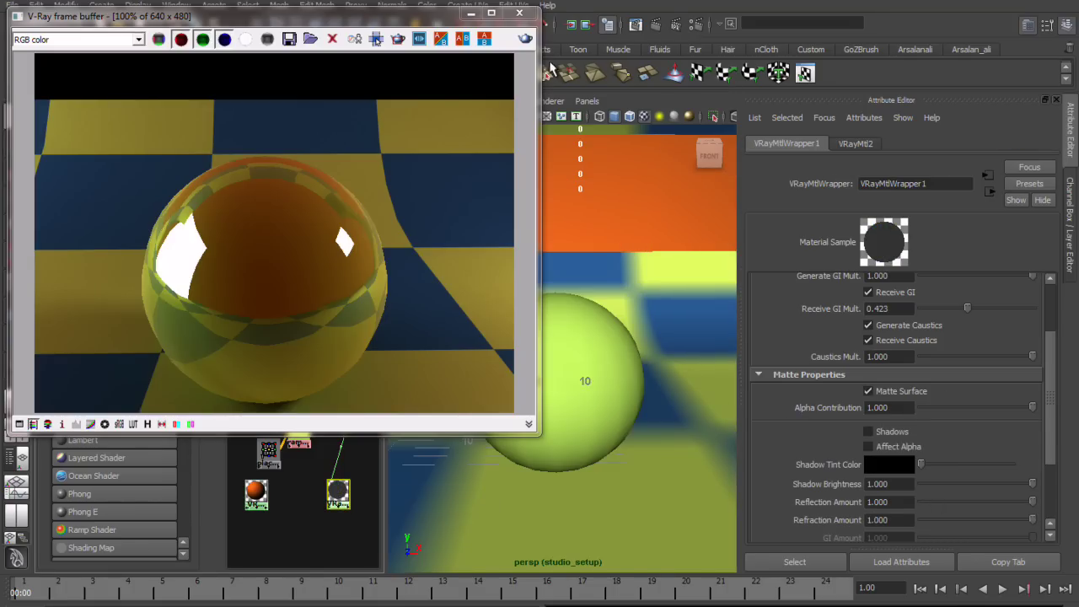
click(528, 40)
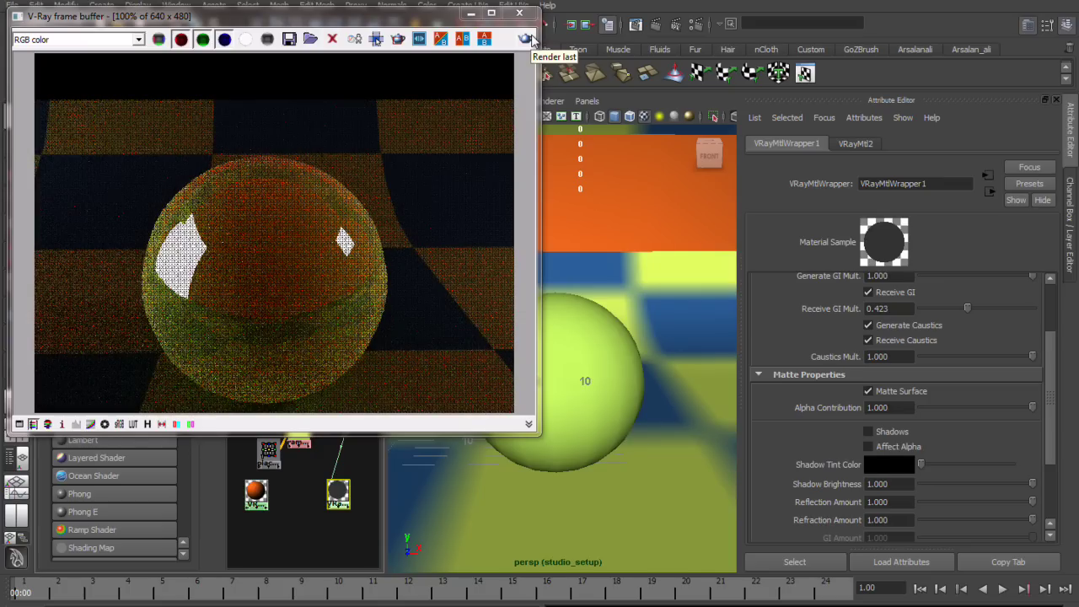
click(531, 39)
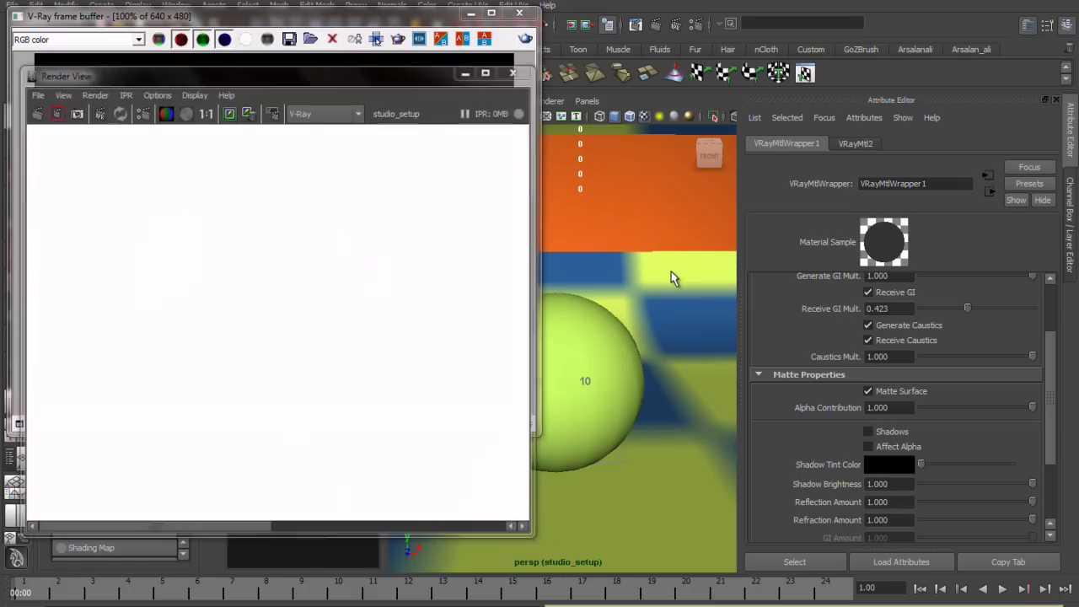
Reselect the floor plane and background sphere, then the floor's wrapper material.
click(671, 272)
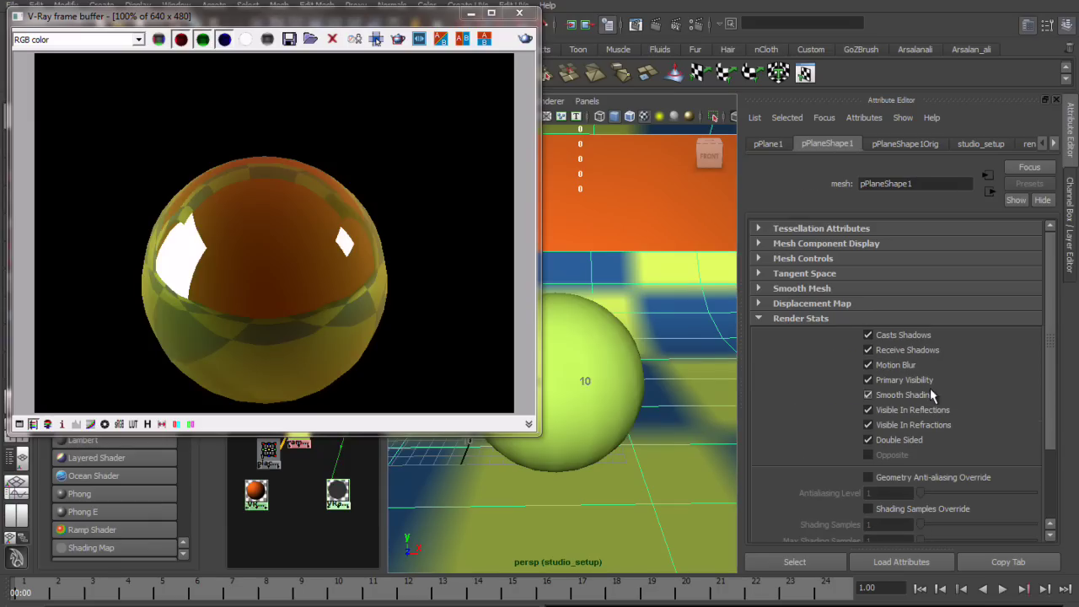
click(702, 233)
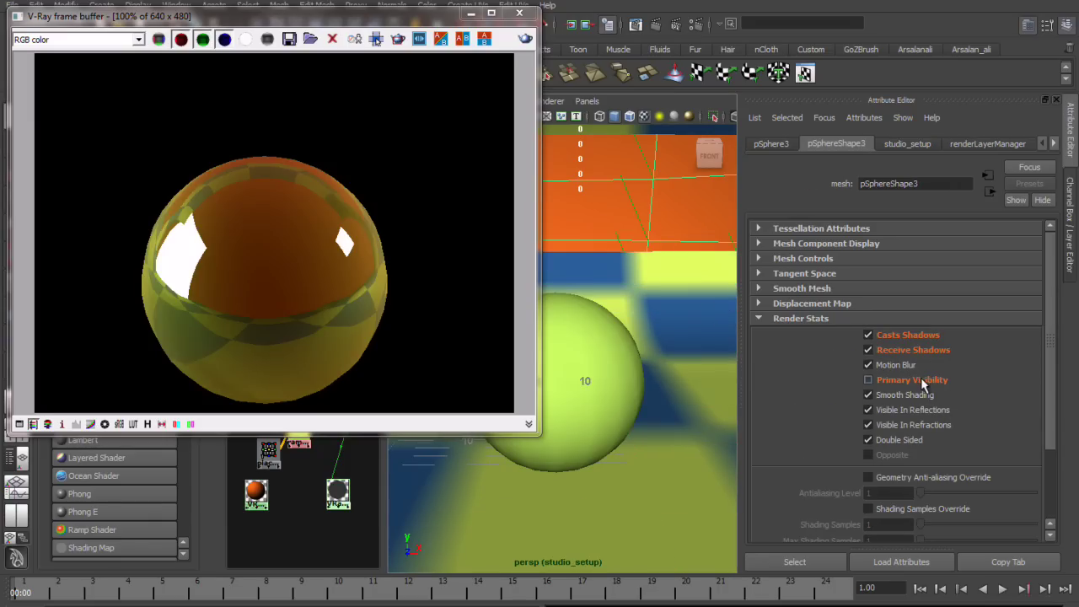
click(659, 342)
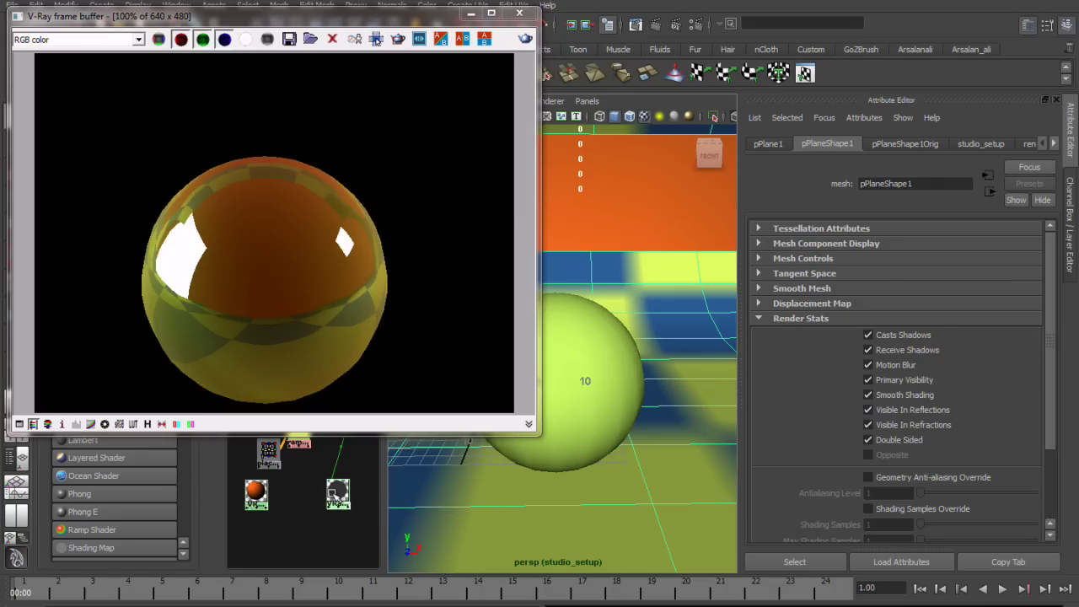
click(337, 492)
Compare the render's alpha channel with the colour image.
click(245, 39)
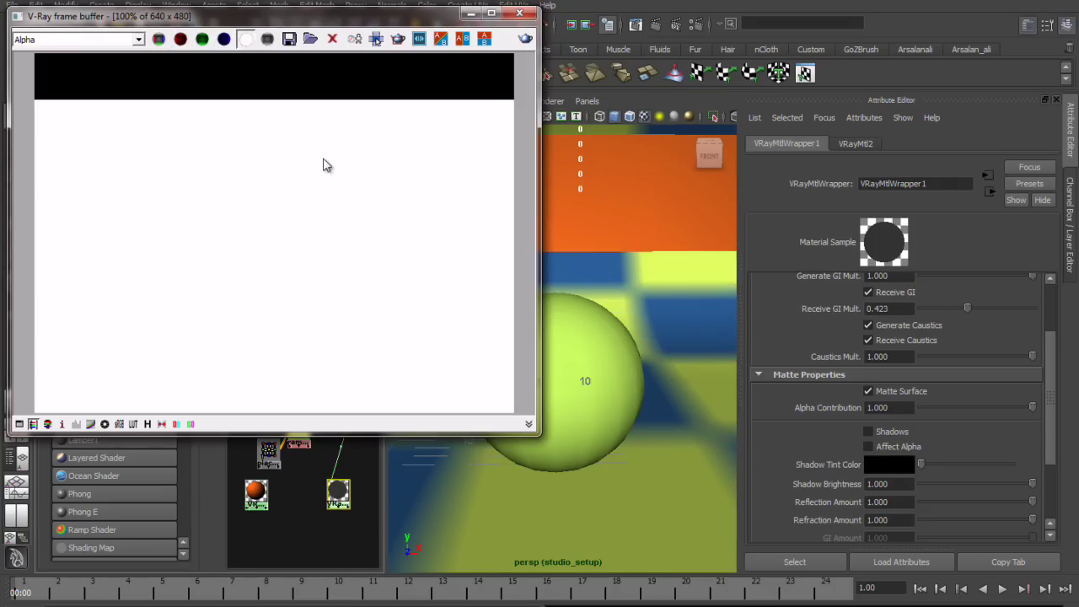
click(155, 41)
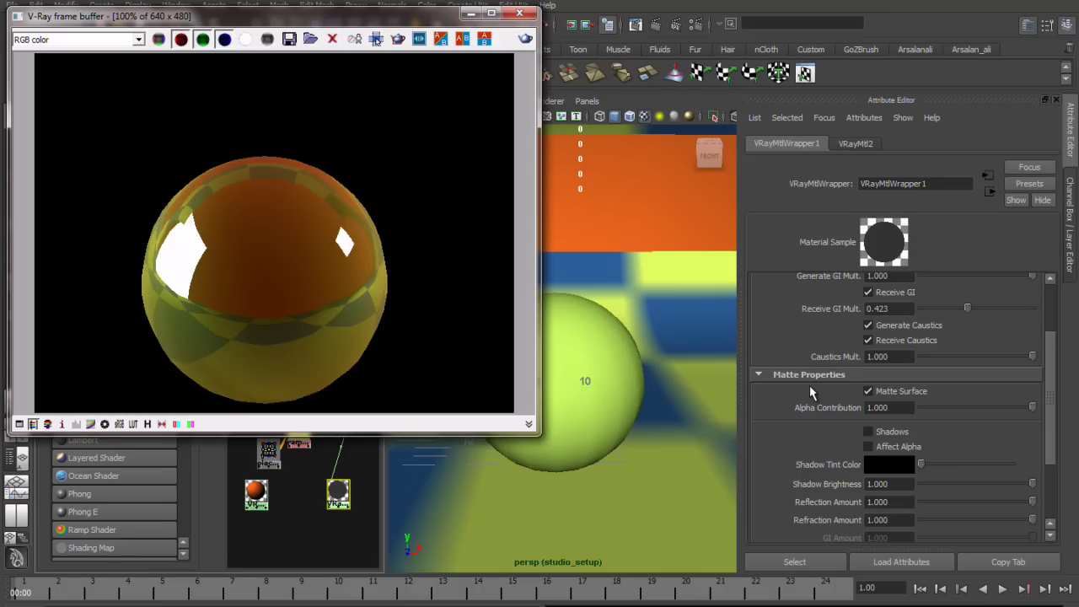
click(245, 39)
click(159, 40)
Set the floor matte's Alpha Contribution to 0 and re-render.
double_click(897, 405)
text(0)
key(Return)
click(522, 38)
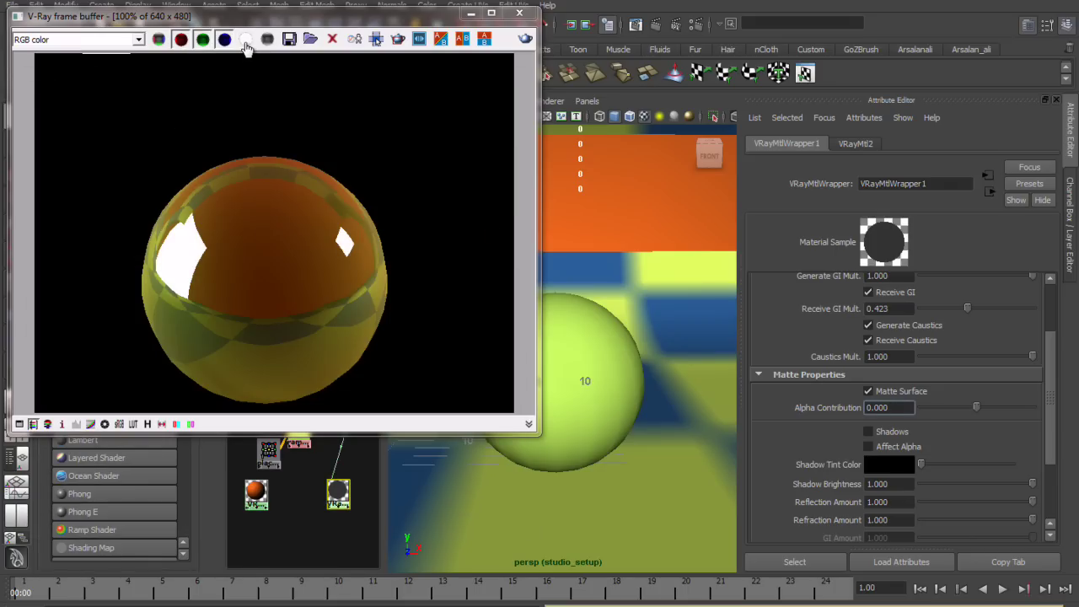
Check the alpha channel, then minimize the frame buffer and select the directional light.
click(245, 41)
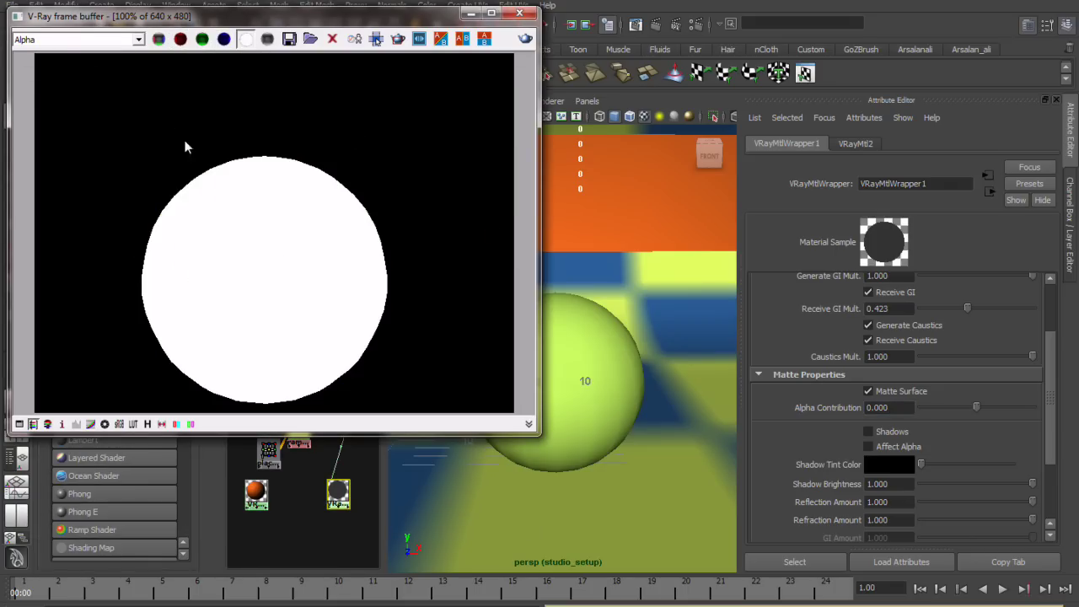
click(158, 40)
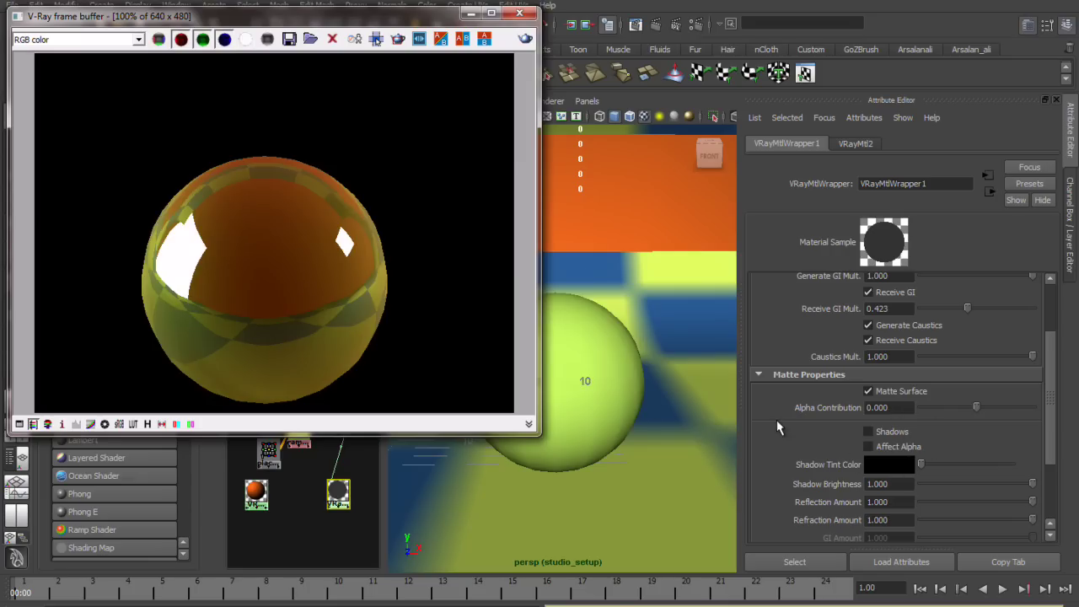
click(471, 14)
click(521, 303)
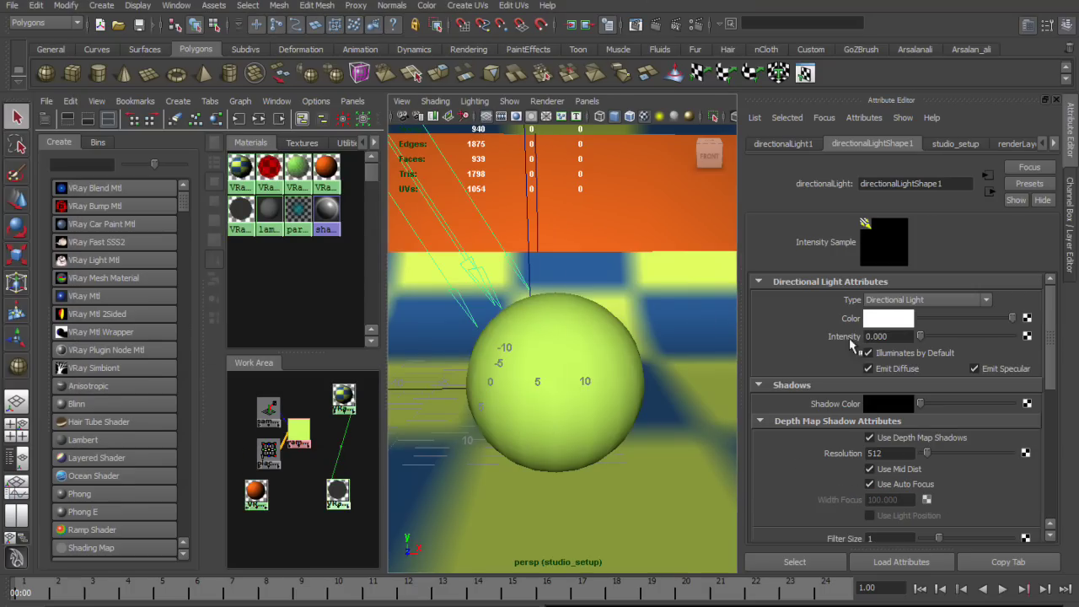
Set the directional light's intensity to 10.
click(889, 338)
text(10)
key(Return)
Untick Matte Surface on VRayMtlWrapper1, re-render, then select the orange background sphere.
click(848, 38)
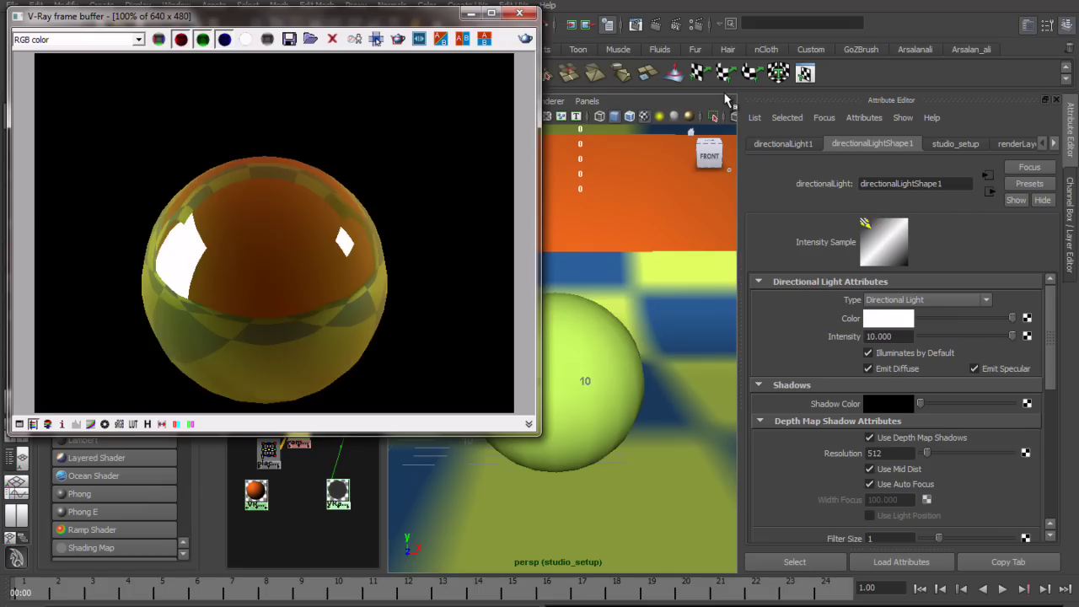
key(ctrl+a)
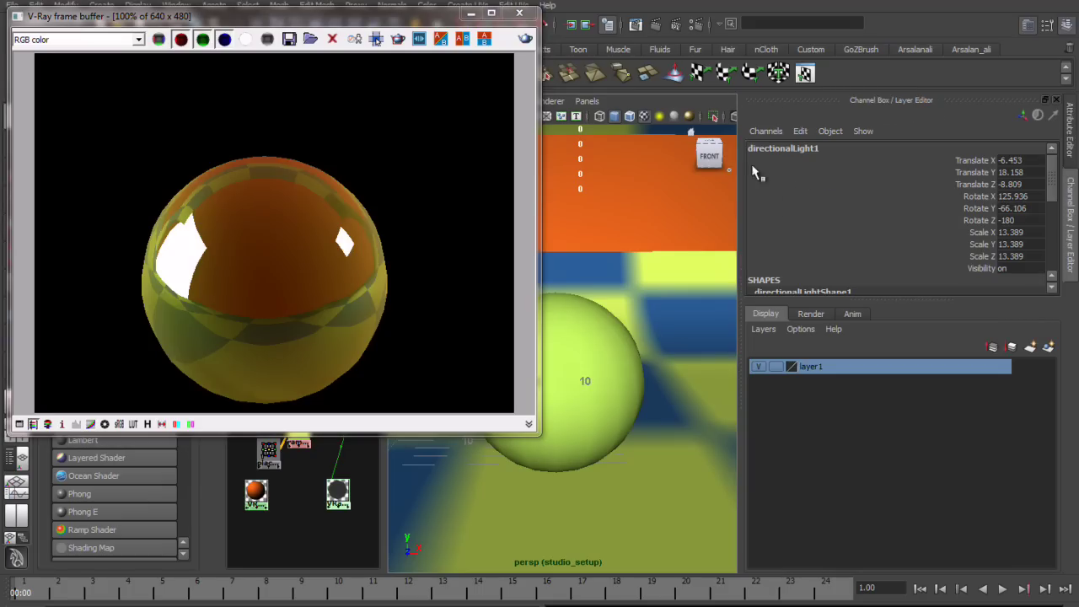
double_click(338, 495)
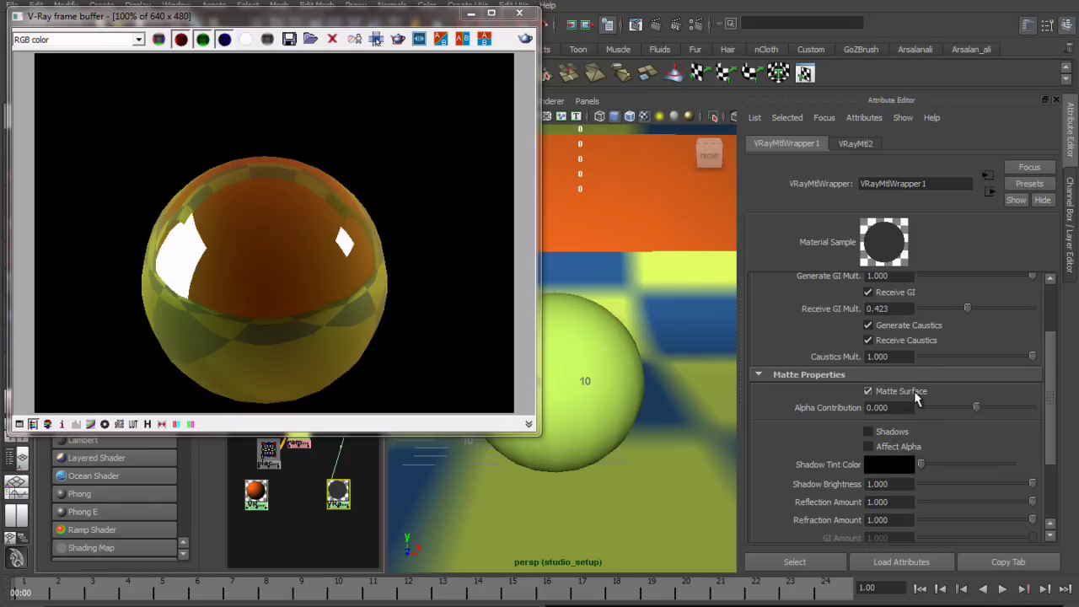
click(868, 391)
click(546, 24)
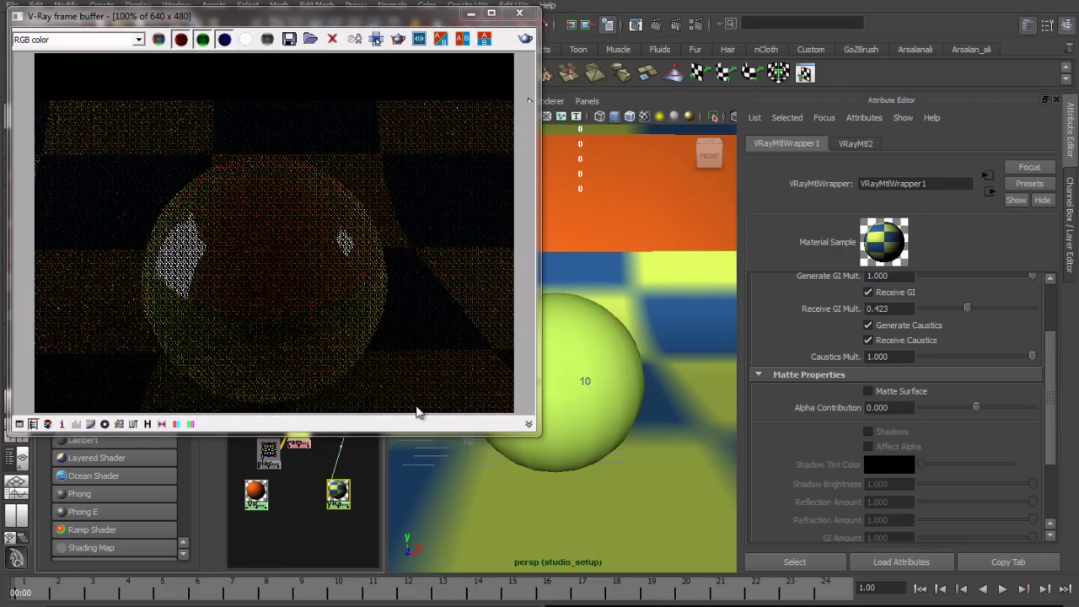
drag(449, 23, 396, 25)
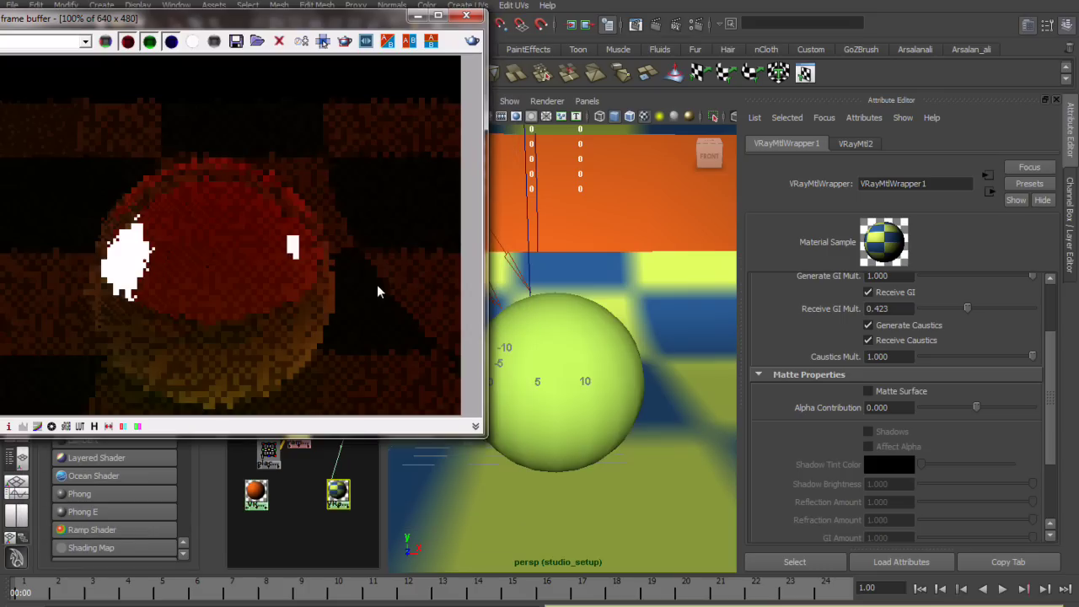
click(474, 42)
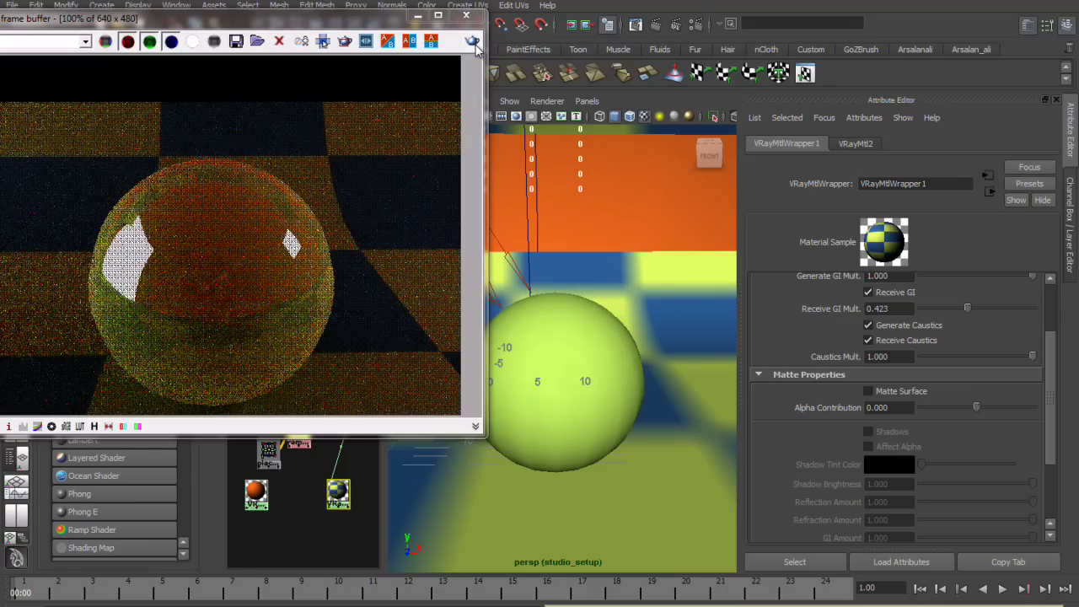
click(473, 42)
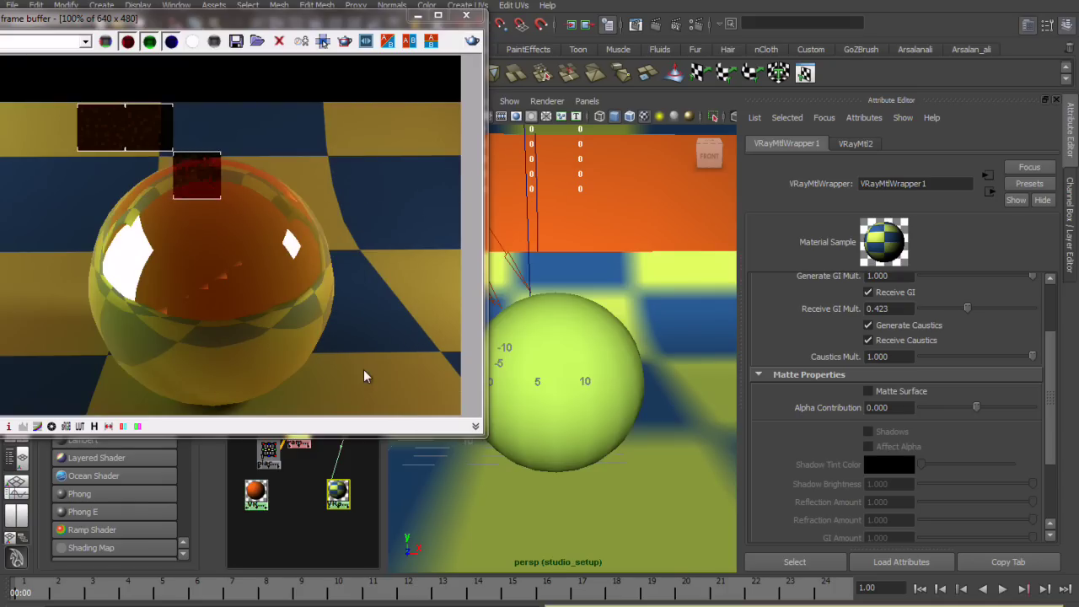
click(523, 284)
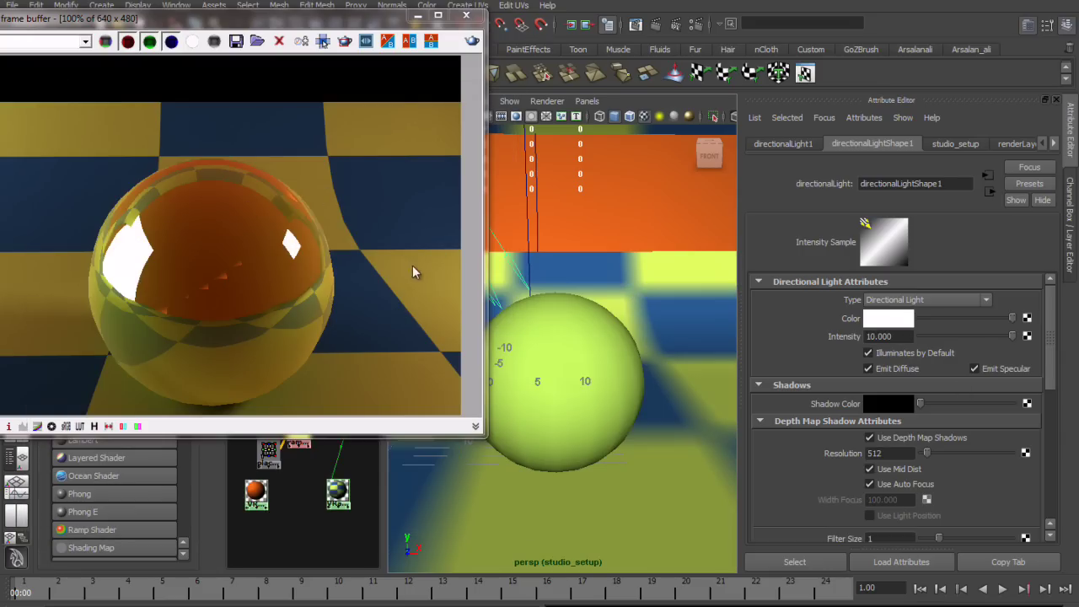
click(615, 227)
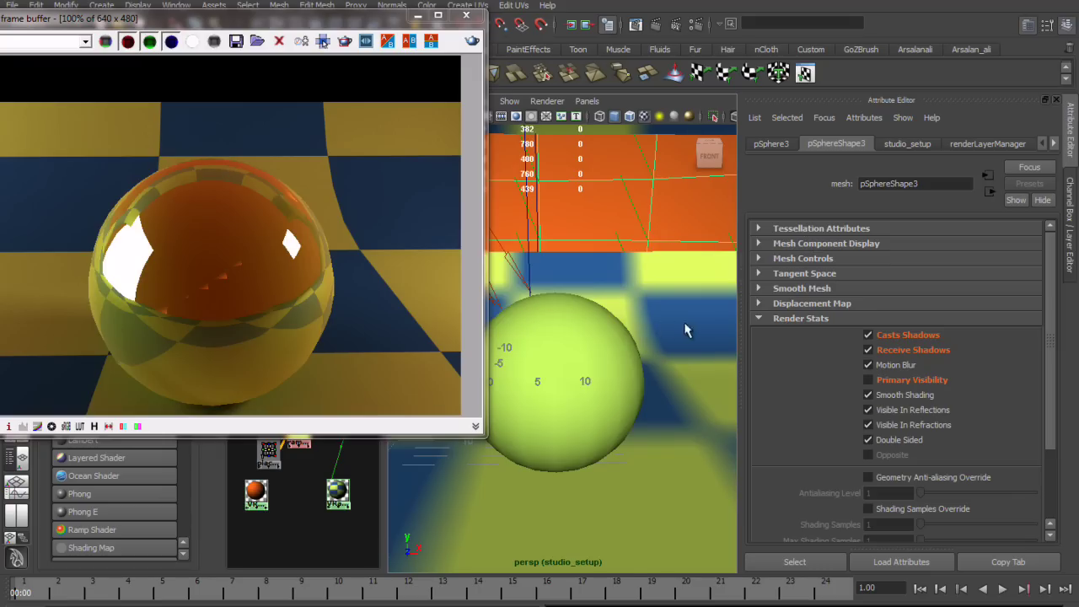
Switch off the background sphere's shadows in its Render Stats and re-render.
click(950, 352)
click(472, 43)
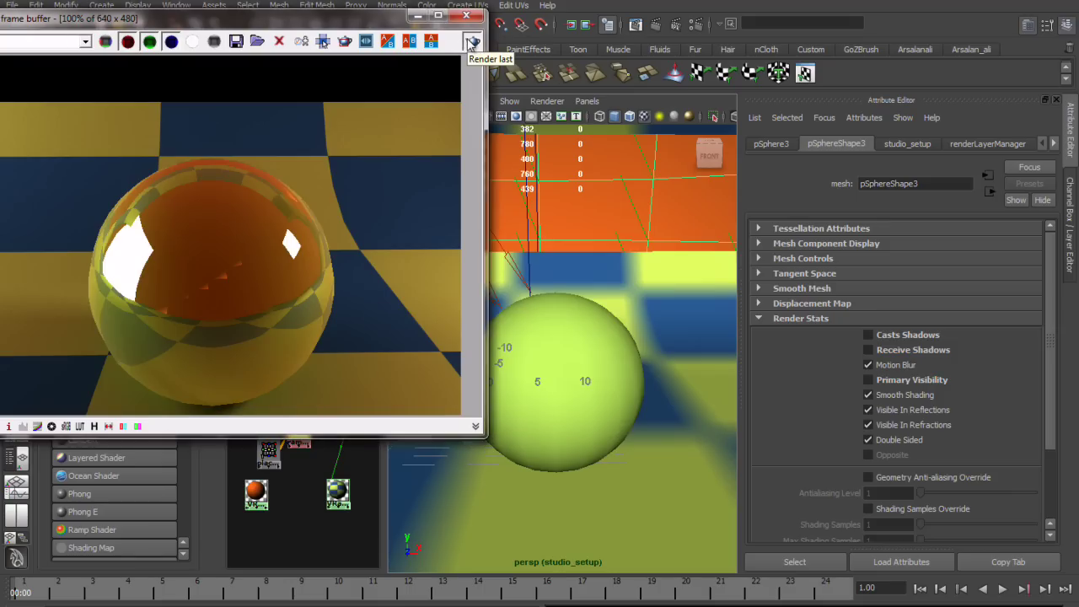
click(472, 42)
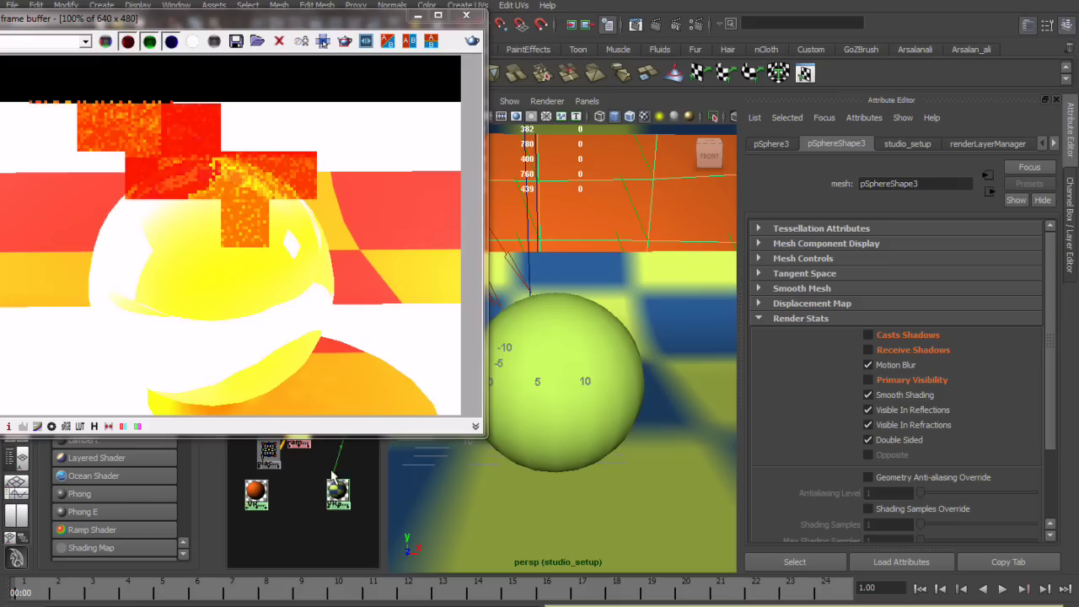
Set directionalLight1 intensity to 1 and re-render.
click(517, 274)
click(881, 336)
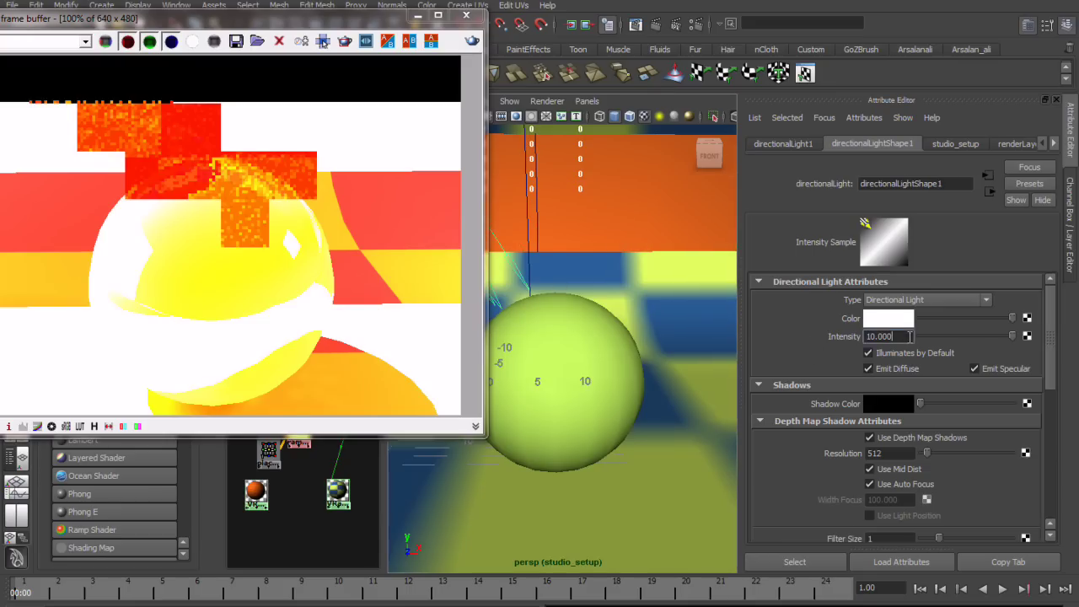
text(1)
key(Return)
click(471, 41)
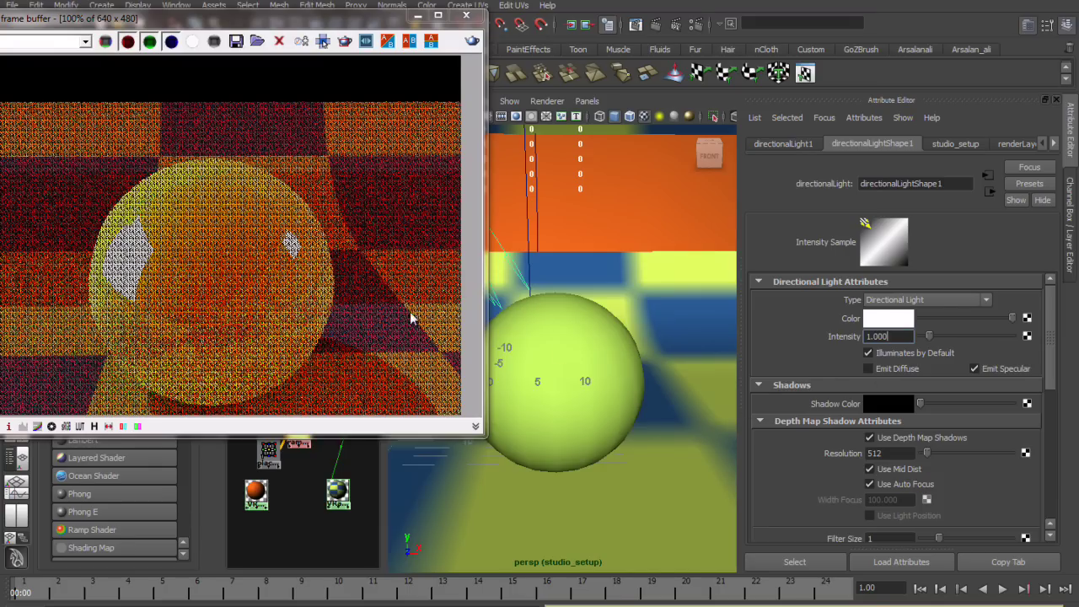
Turn the light's Emit Diffuse back on, then select the VRayMtlWrapper1 material.
click(869, 368)
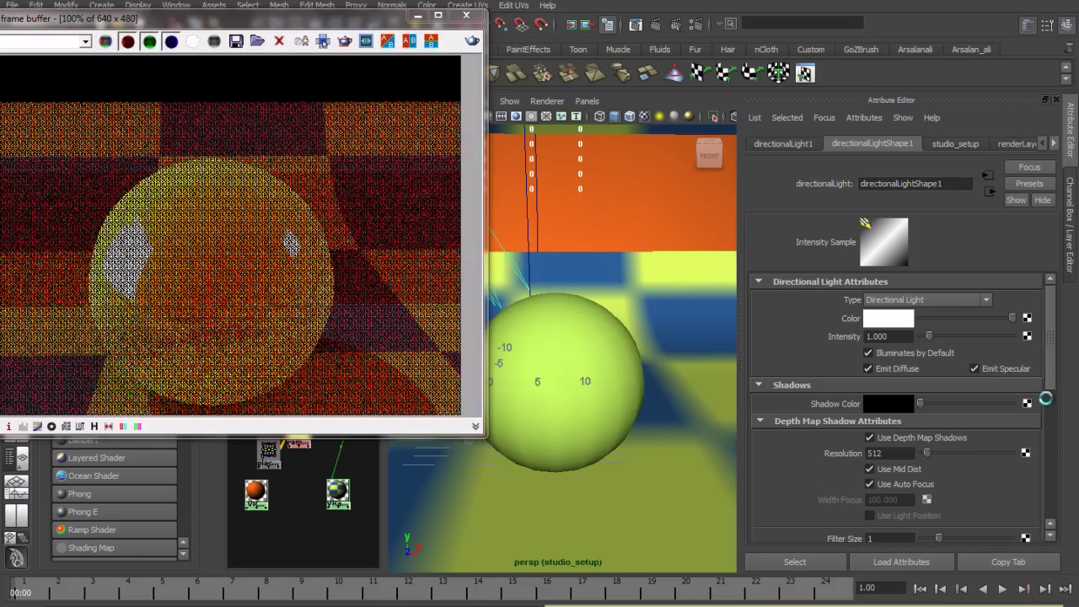
scroll(1049, 396, down, 2)
drag(1052, 396, 1050, 486)
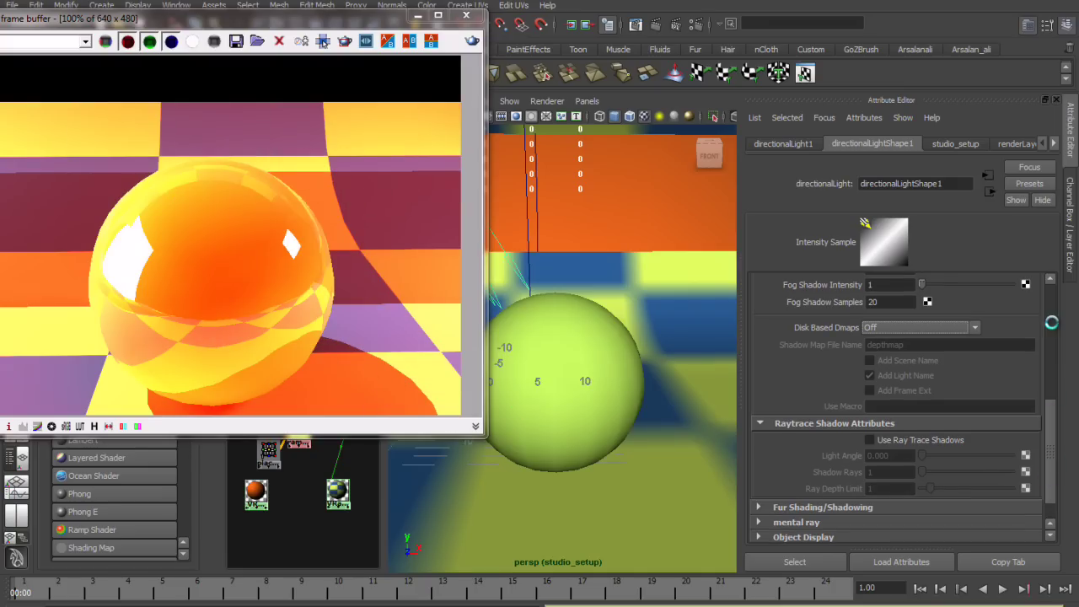
drag(1050, 405, 1058, 285)
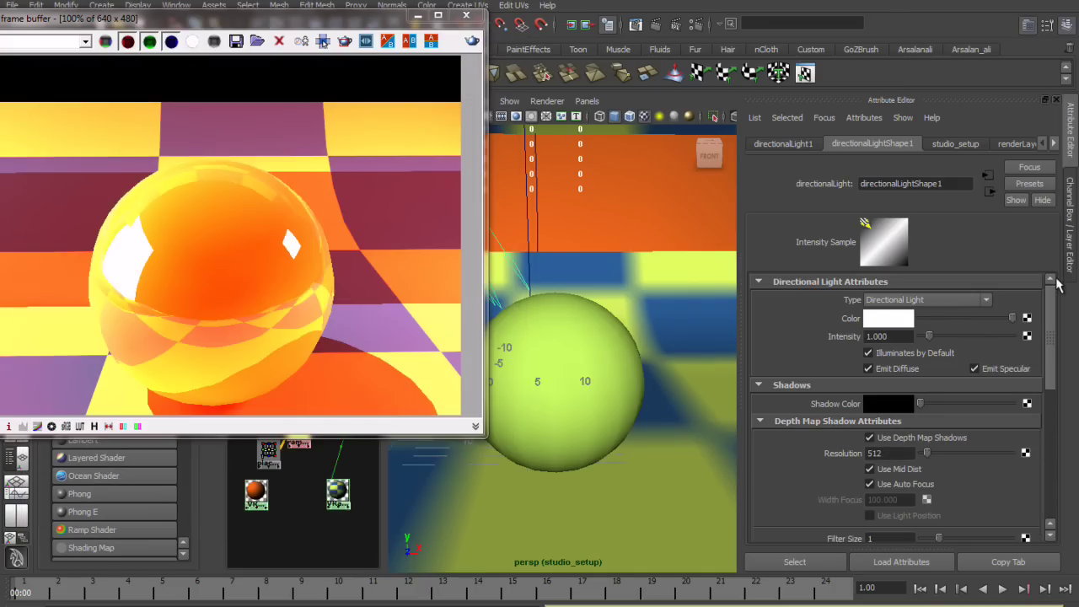
click(337, 493)
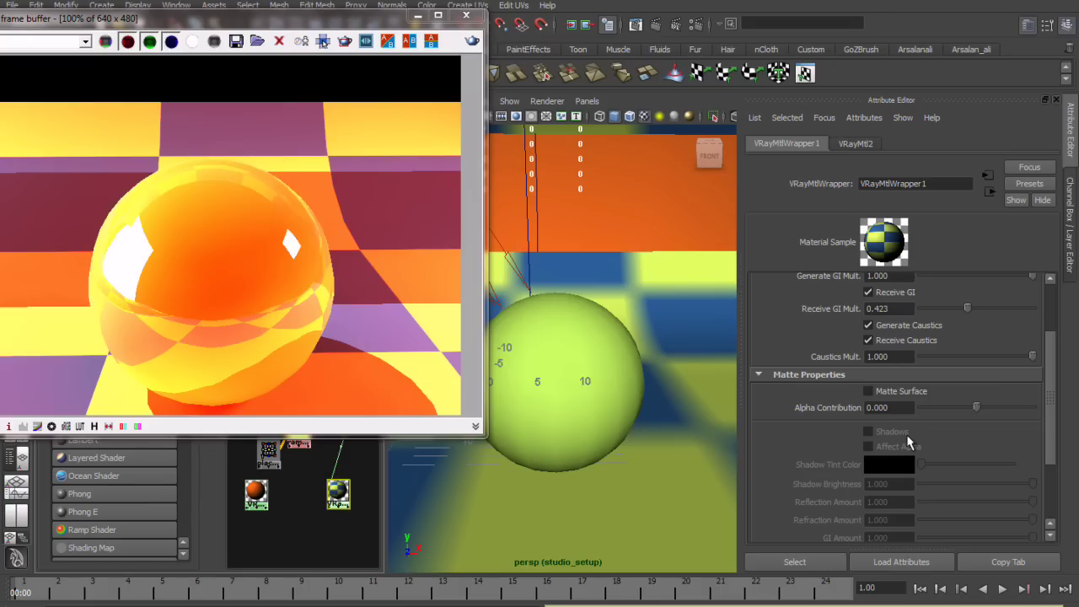
Enable Matte Surface and Affect Alpha on VRayMtlWrapper1, then re-render.
click(913, 393)
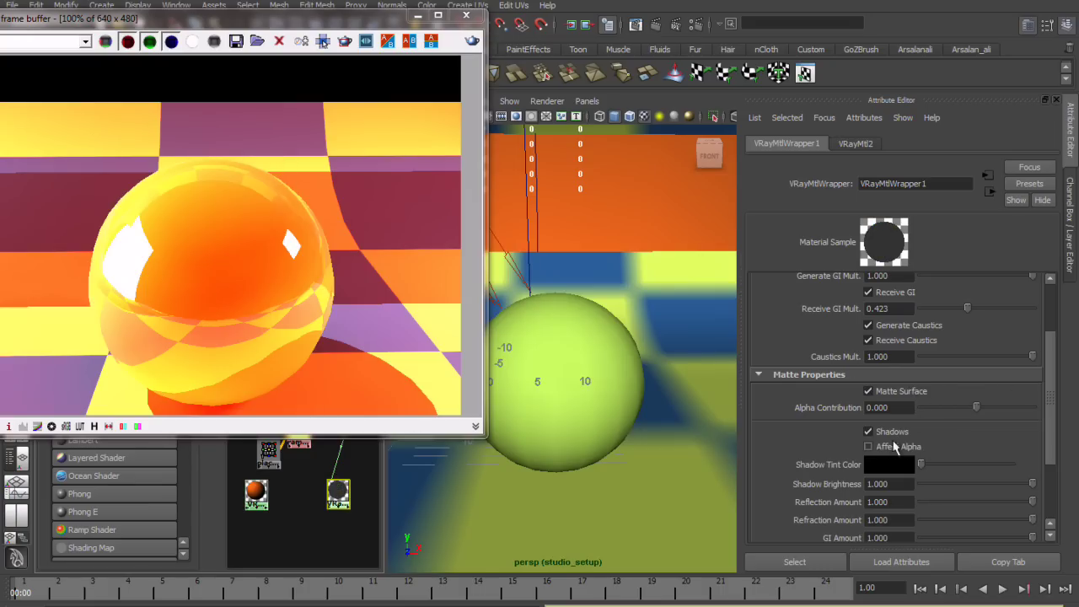
click(899, 452)
click(474, 42)
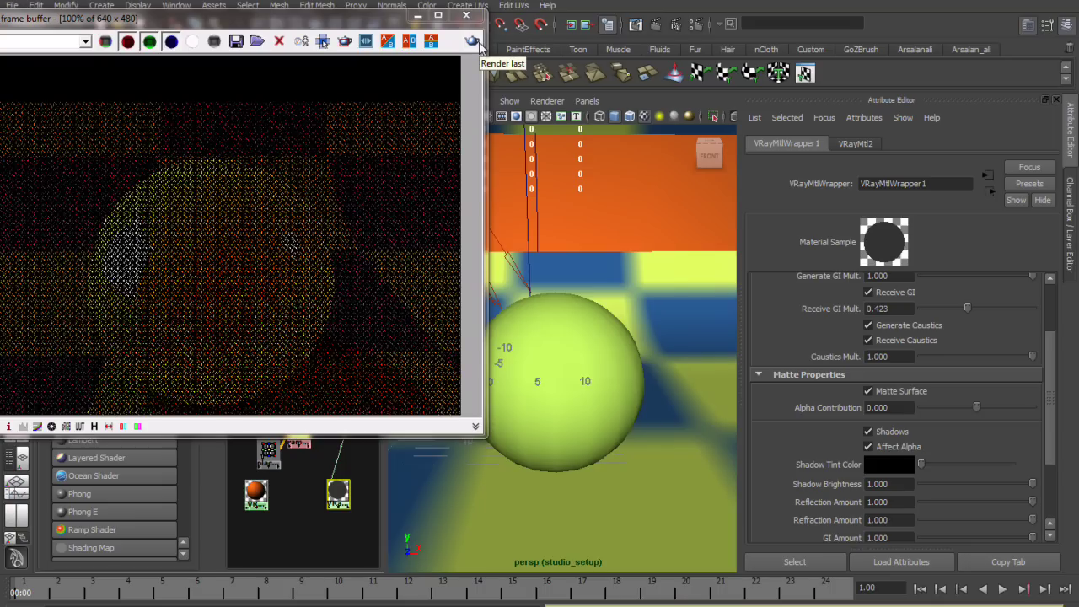
drag(333, 26, 396, 22)
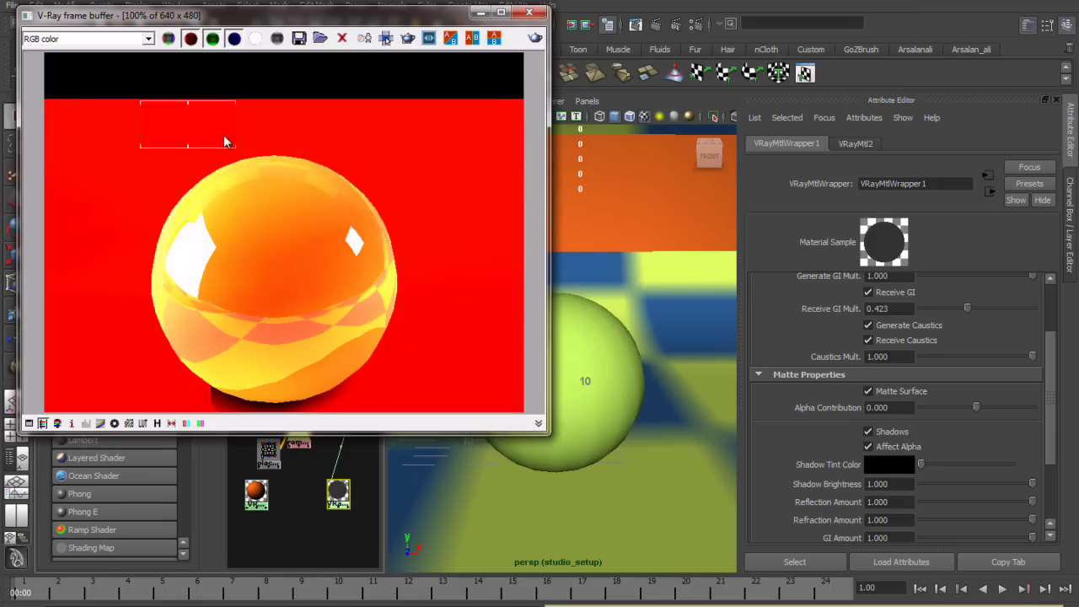
Compare the render's alpha, multimatte and full-colour channels.
click(143, 39)
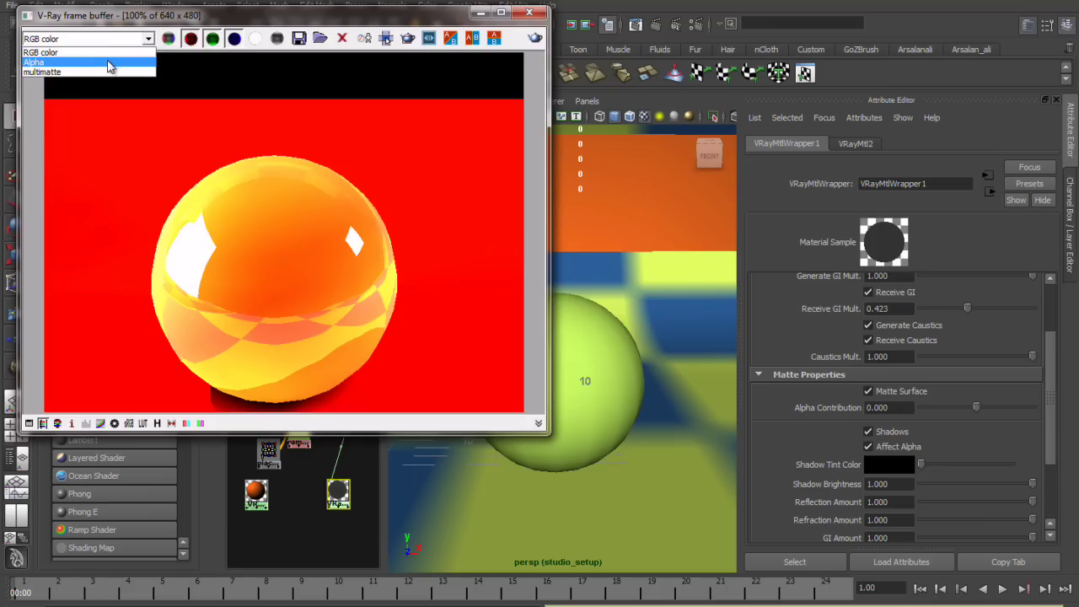
click(109, 63)
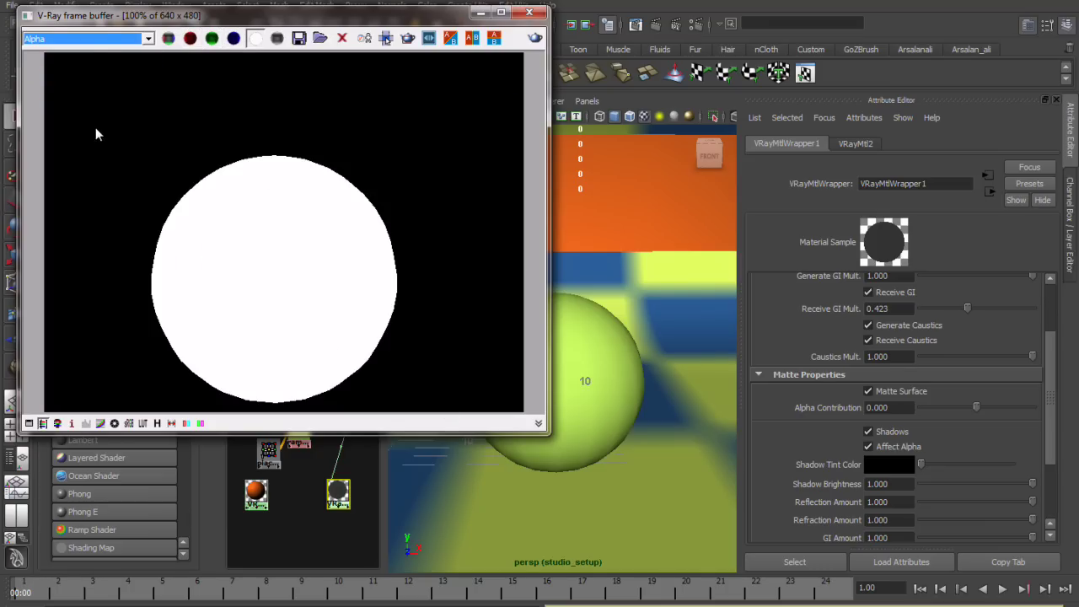
click(107, 37)
click(98, 53)
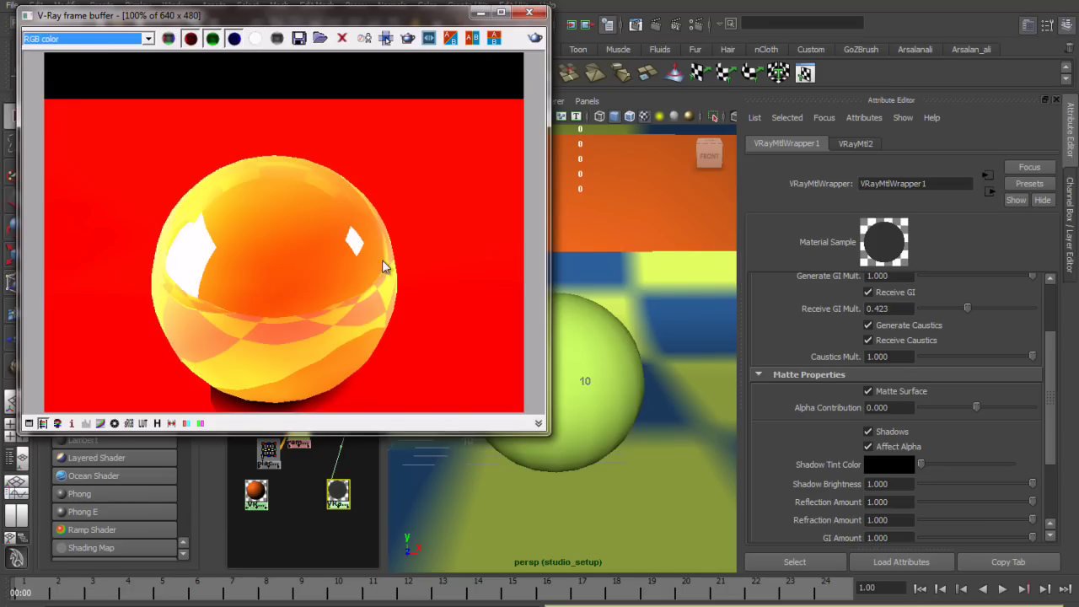
click(115, 38)
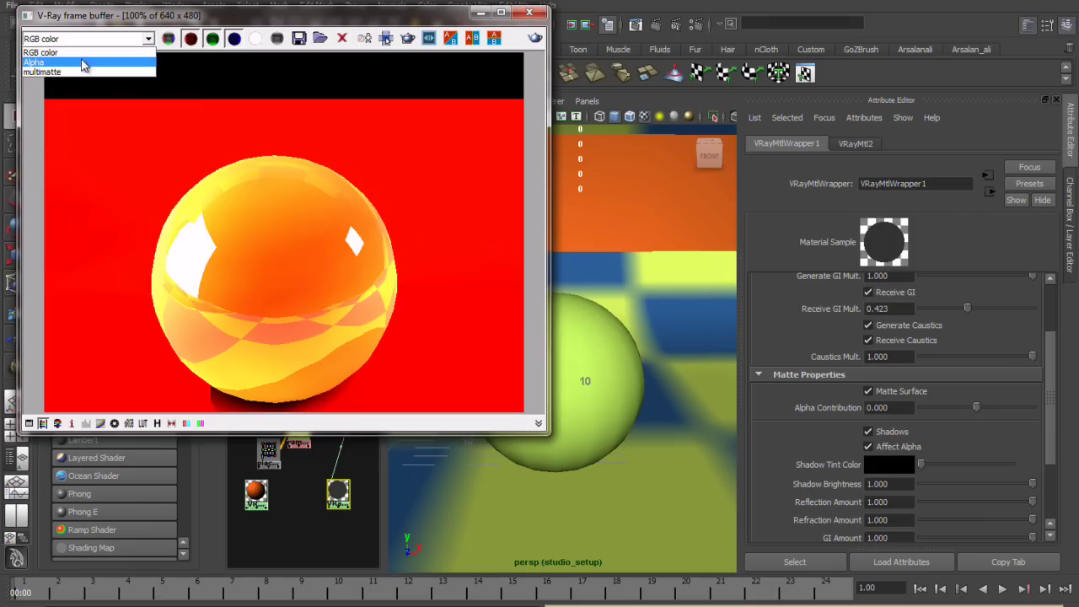
click(85, 62)
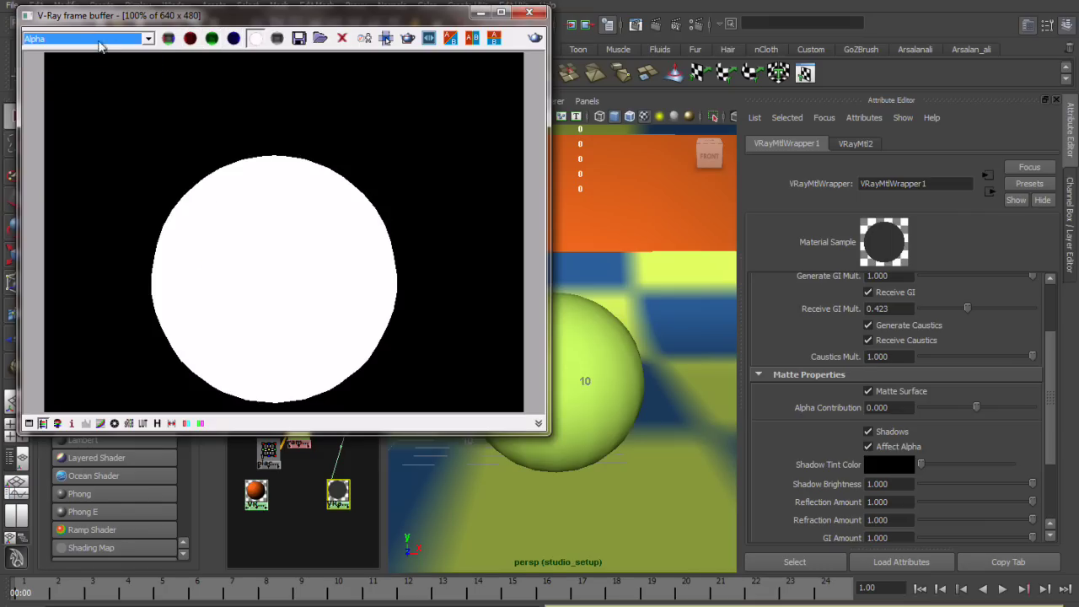
key(Down)
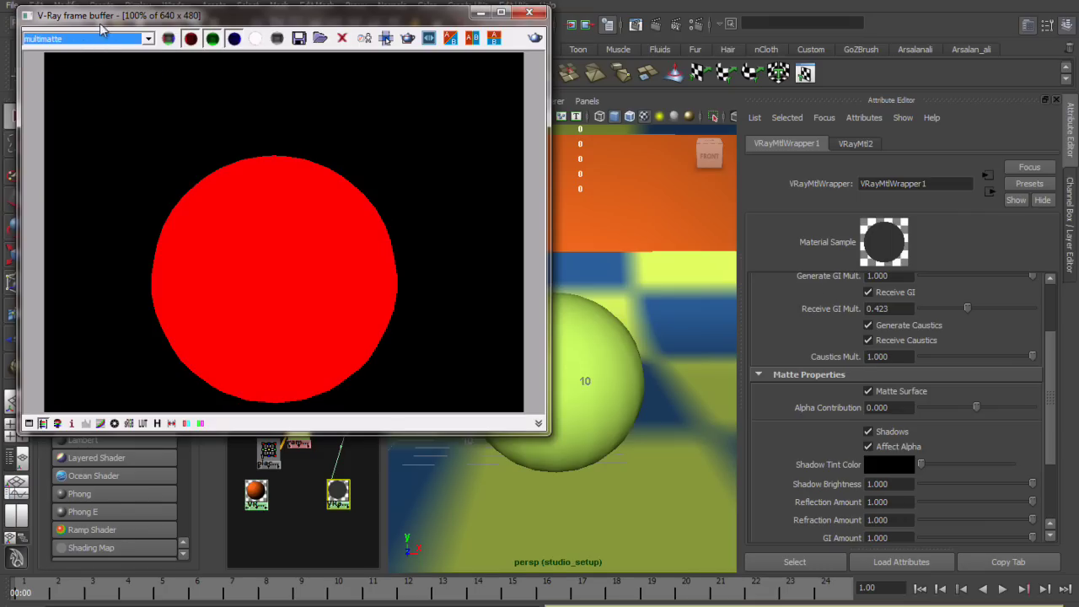
click(102, 38)
click(67, 51)
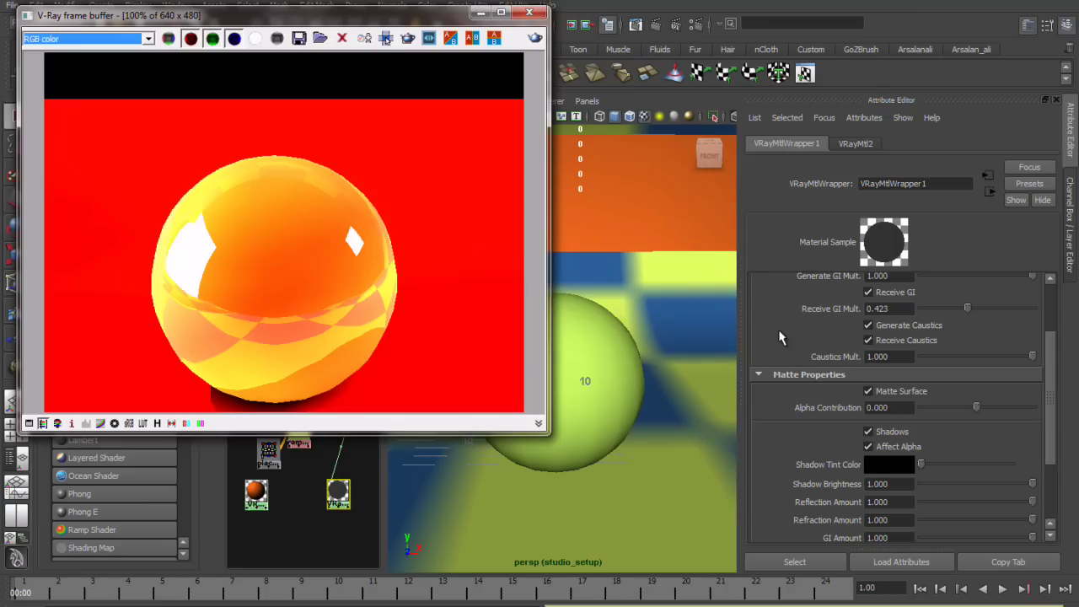
Zero the matte's reflection, refraction and GI amounts, re-render, and set Alpha Contribution to -1.
scroll(796, 352, down, 3)
drag(937, 448, 910, 447)
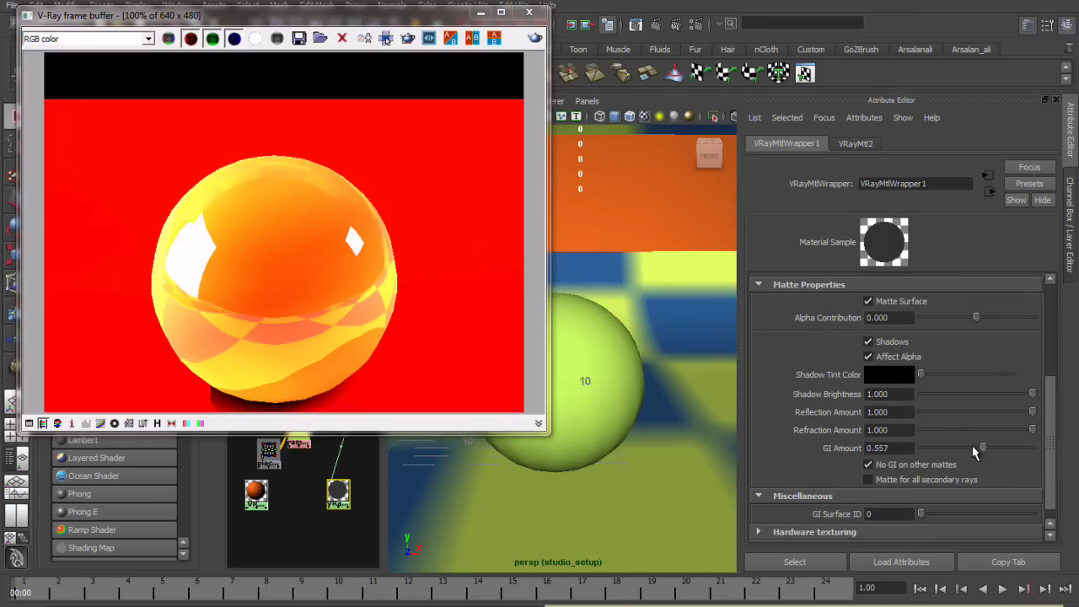
click(1004, 430)
click(534, 38)
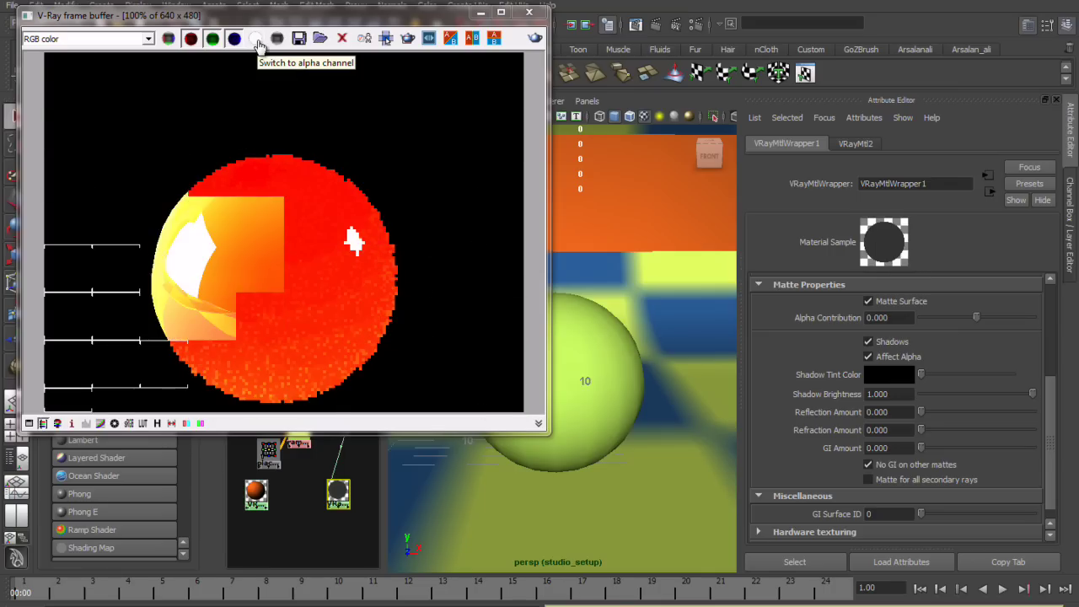
click(256, 39)
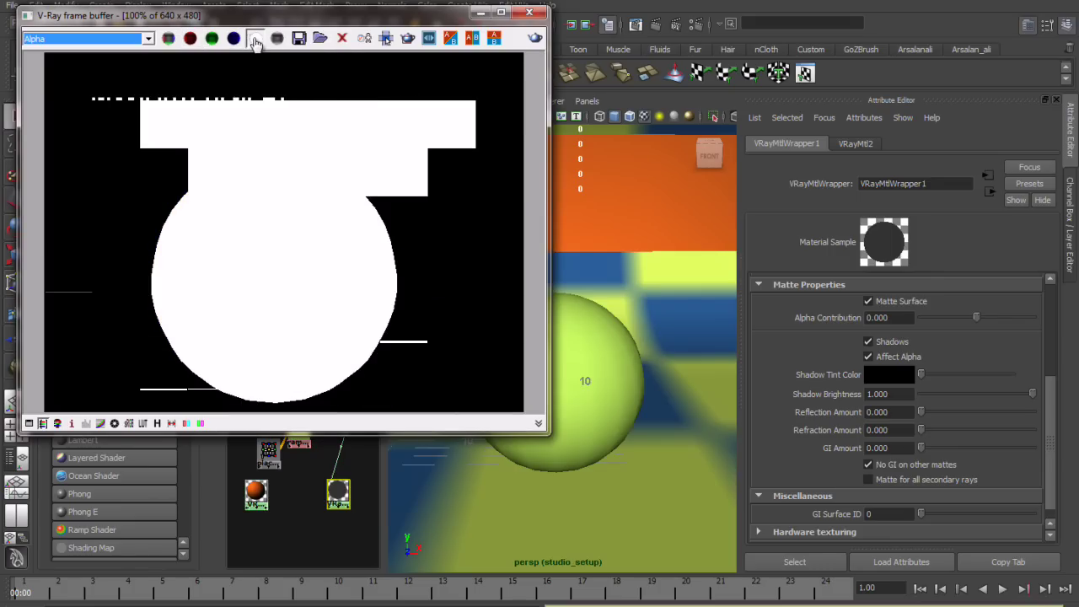
click(168, 38)
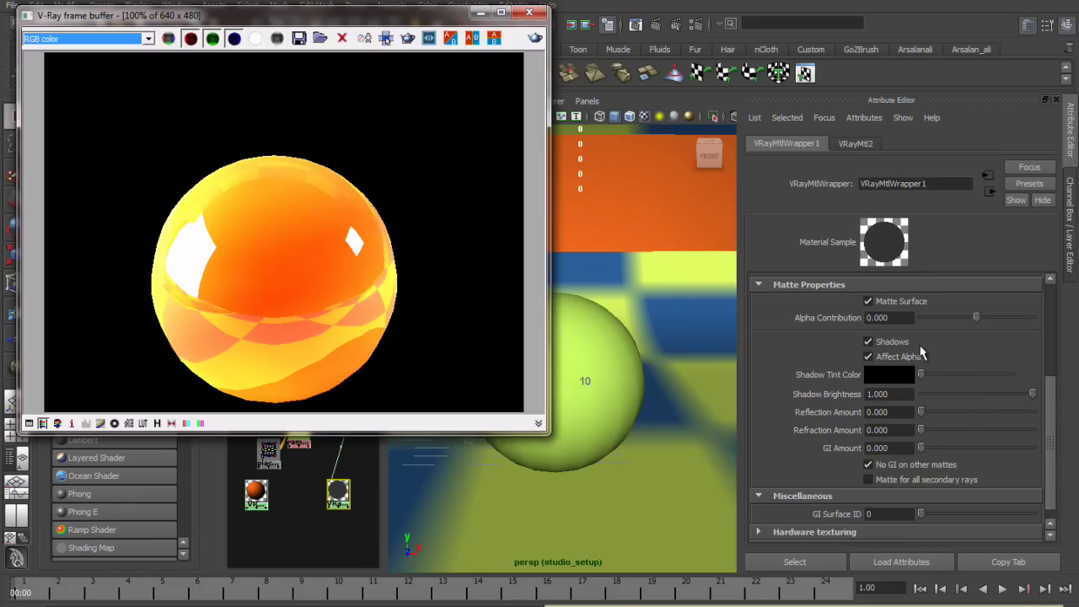
click(886, 317)
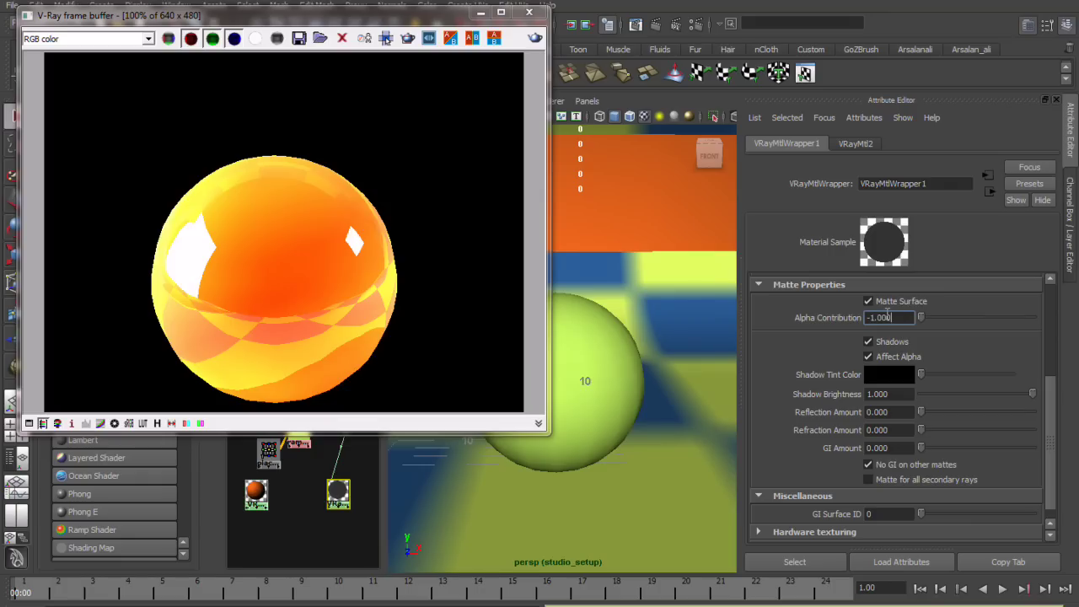
Re-render and view the Alpha channel showing the white sphere and its grey shadow.
click(535, 38)
click(105, 39)
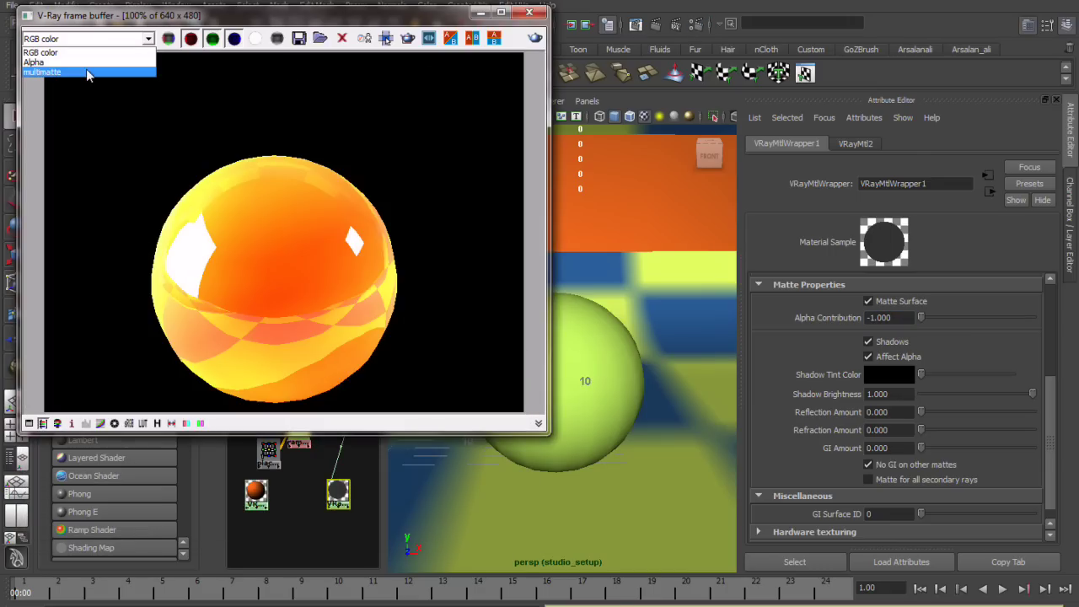
click(88, 63)
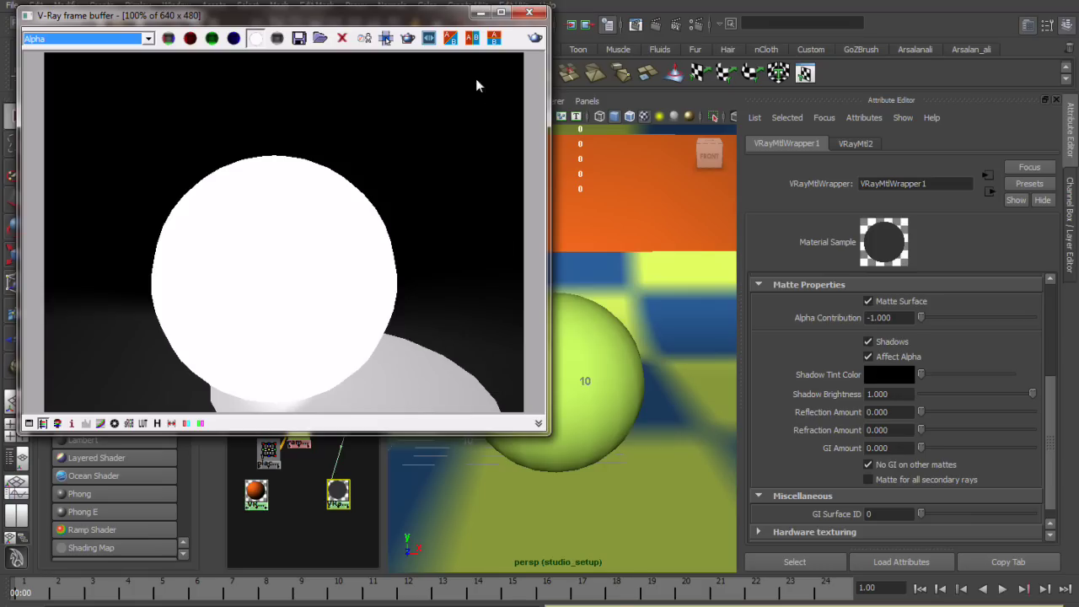
drag(433, 19, 625, 84)
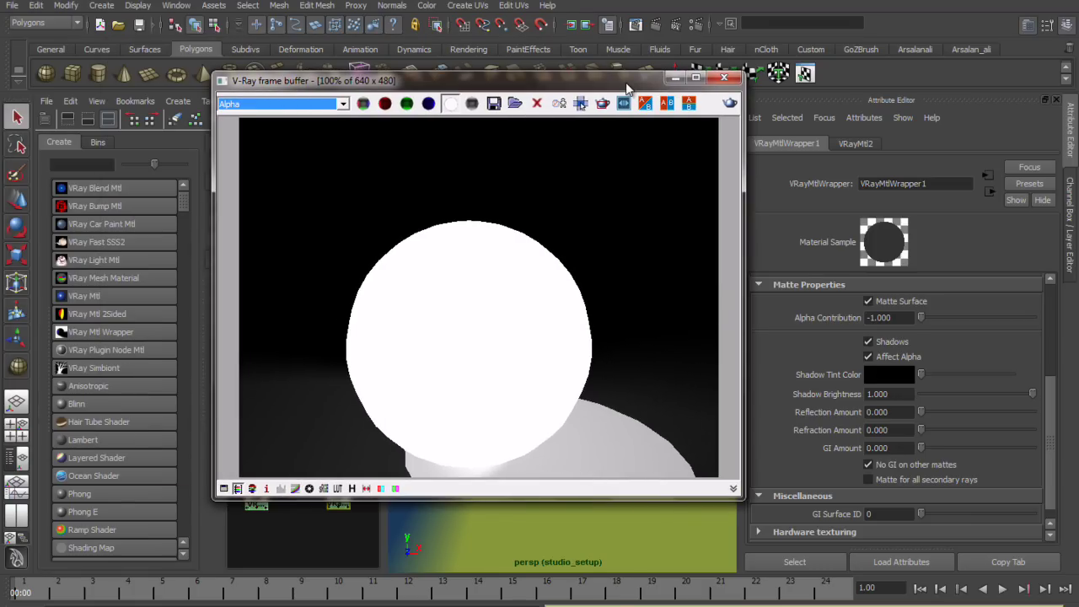